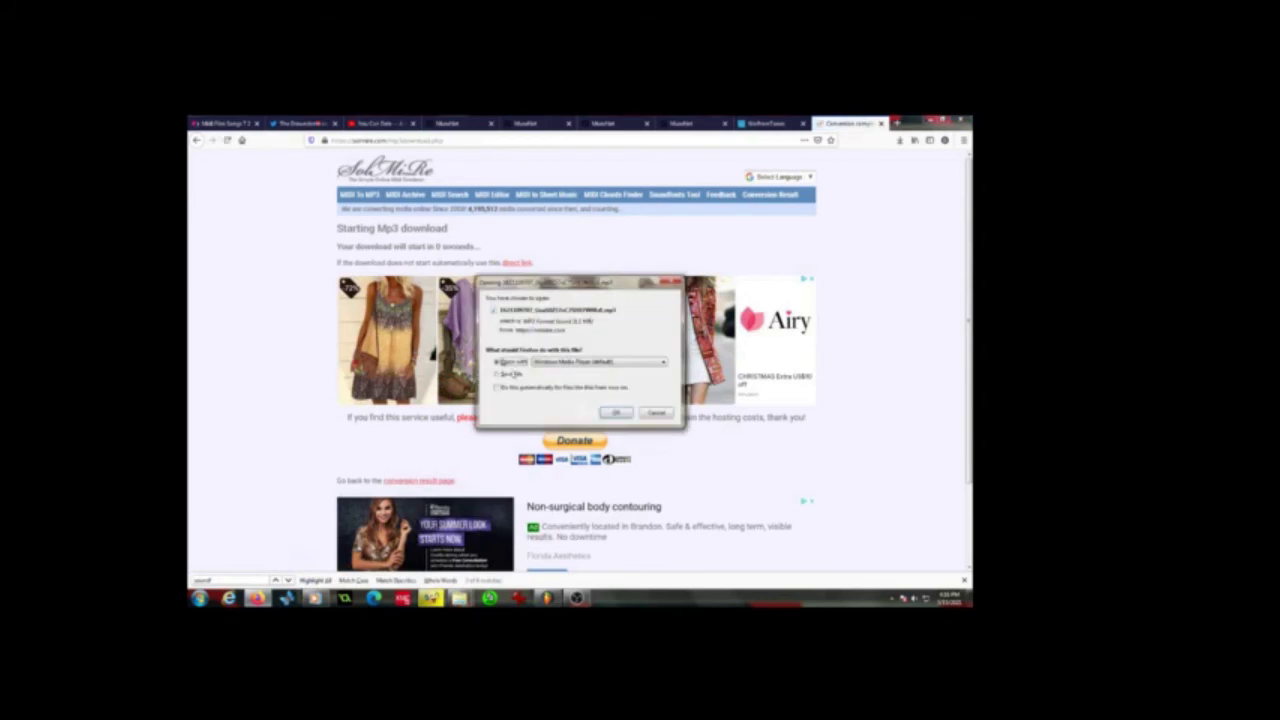
Save the converted MP3 to the Downloads folder under a new, descriptive file name
left_click(503, 375)
left_click(613, 413)
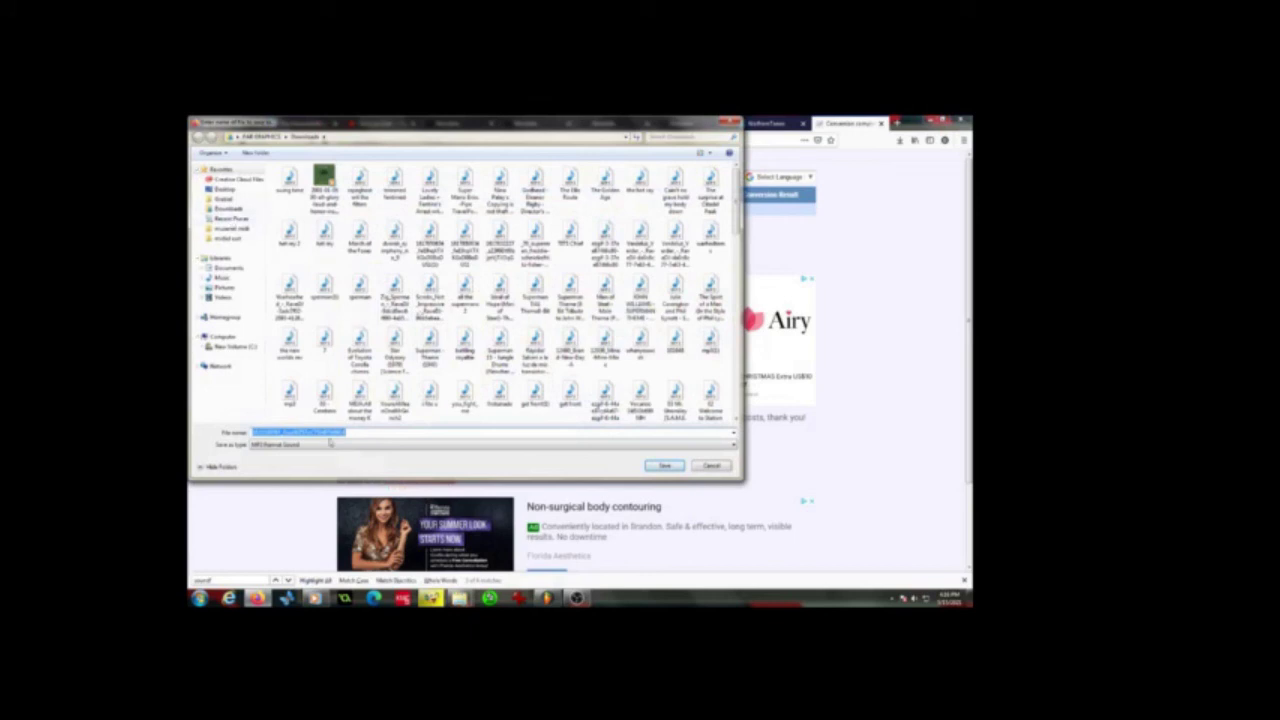
type("gol")
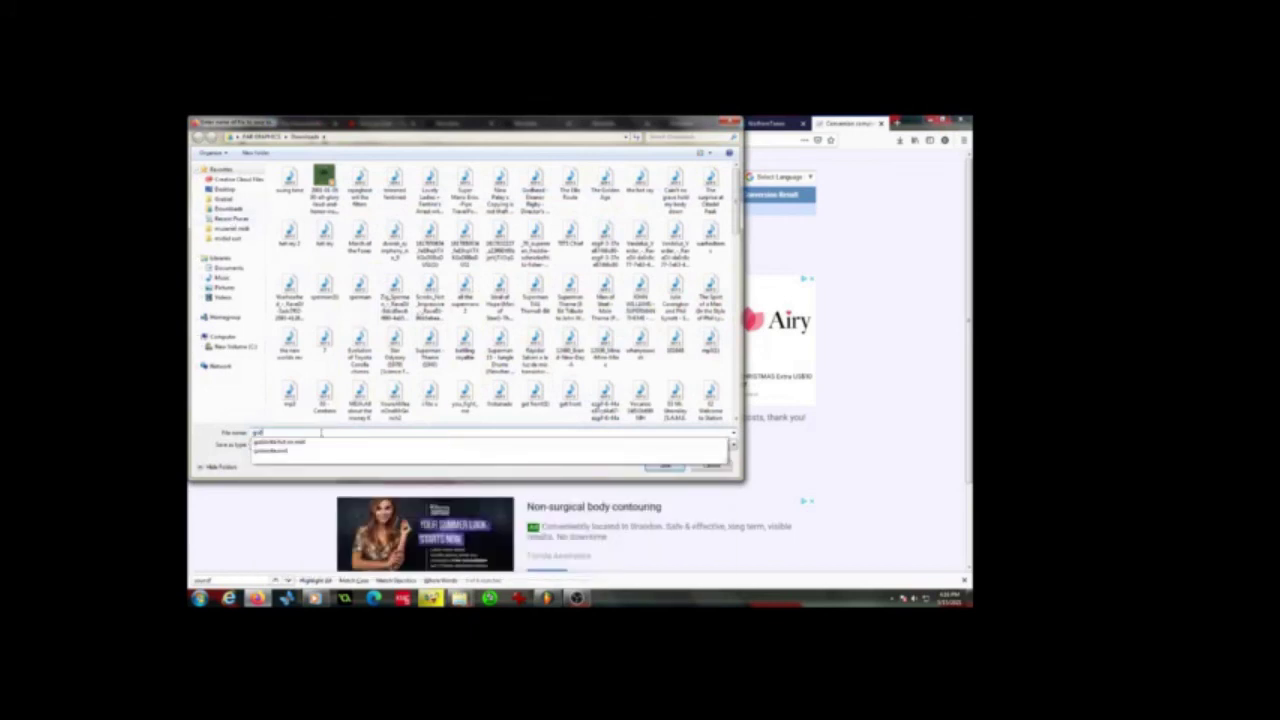
type("zillafll")
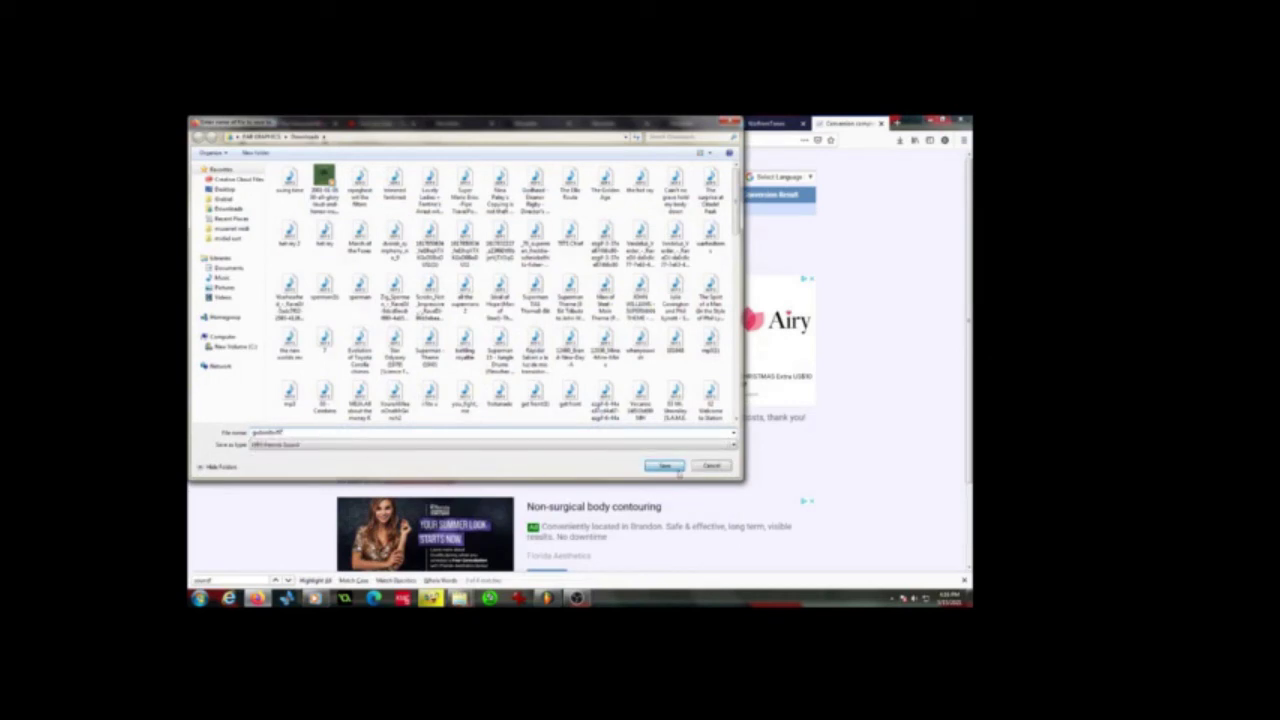
left_click(676, 470)
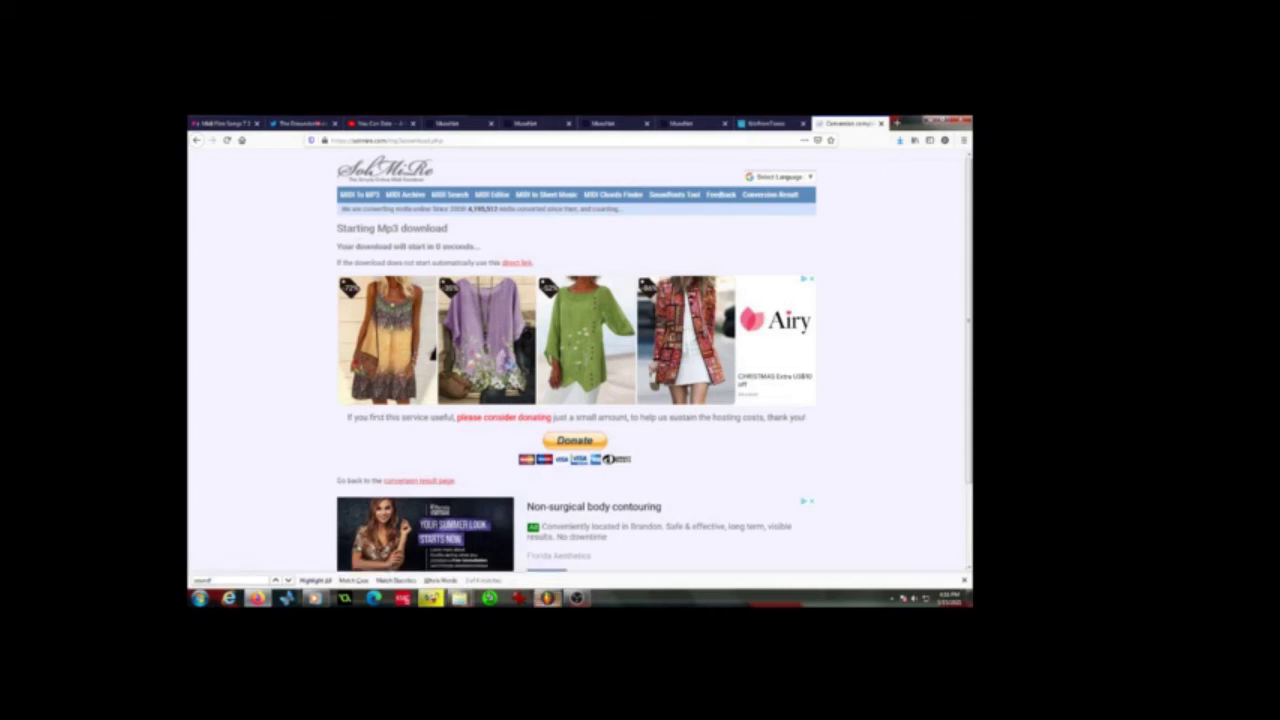
Switch to FL Studio and import the "2Smoke 2Water" MIDI file from Downloads as a new project with the default import options
mouse_move(547, 598)
mouse_move(543, 567)
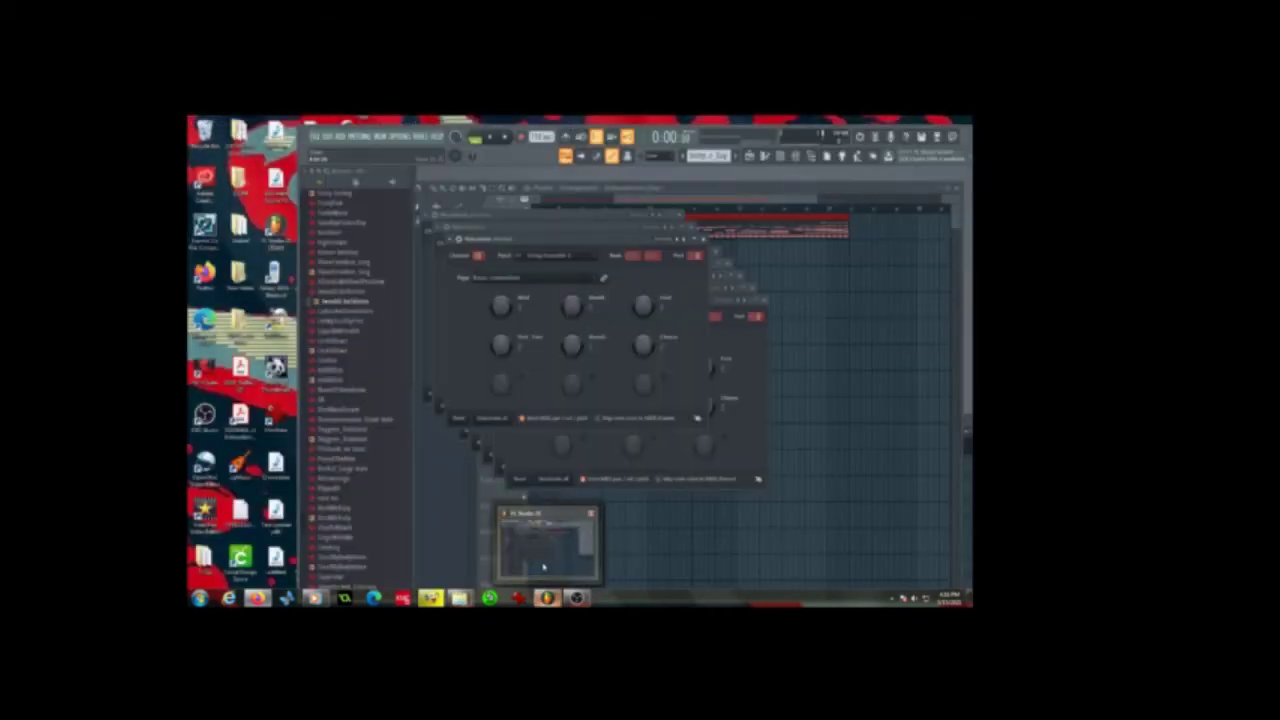
left_click(543, 567)
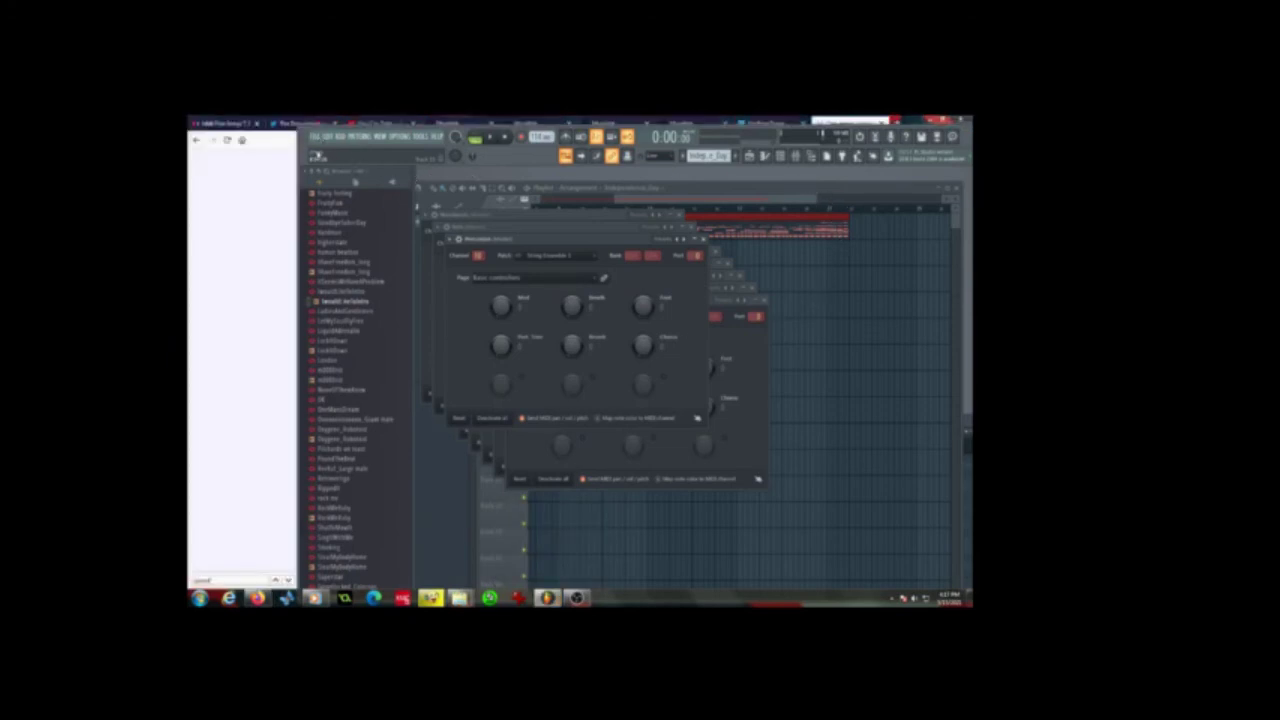
key("F6")
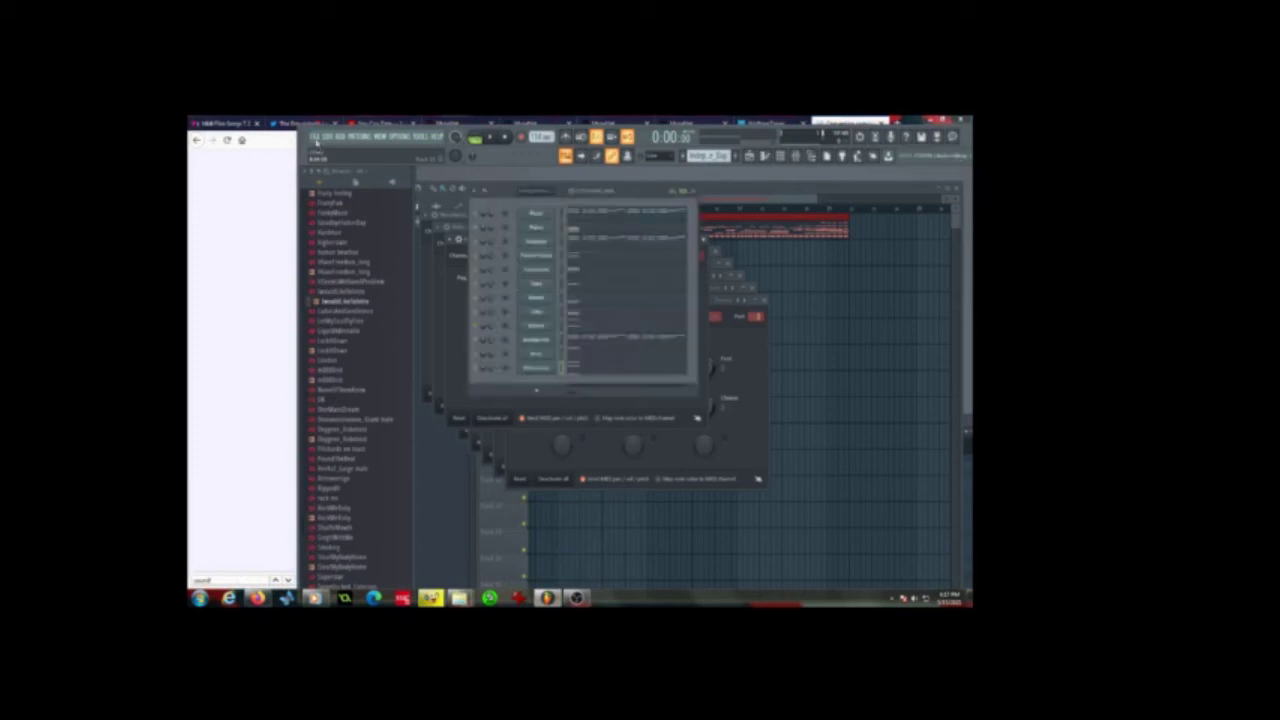
left_click(316, 137)
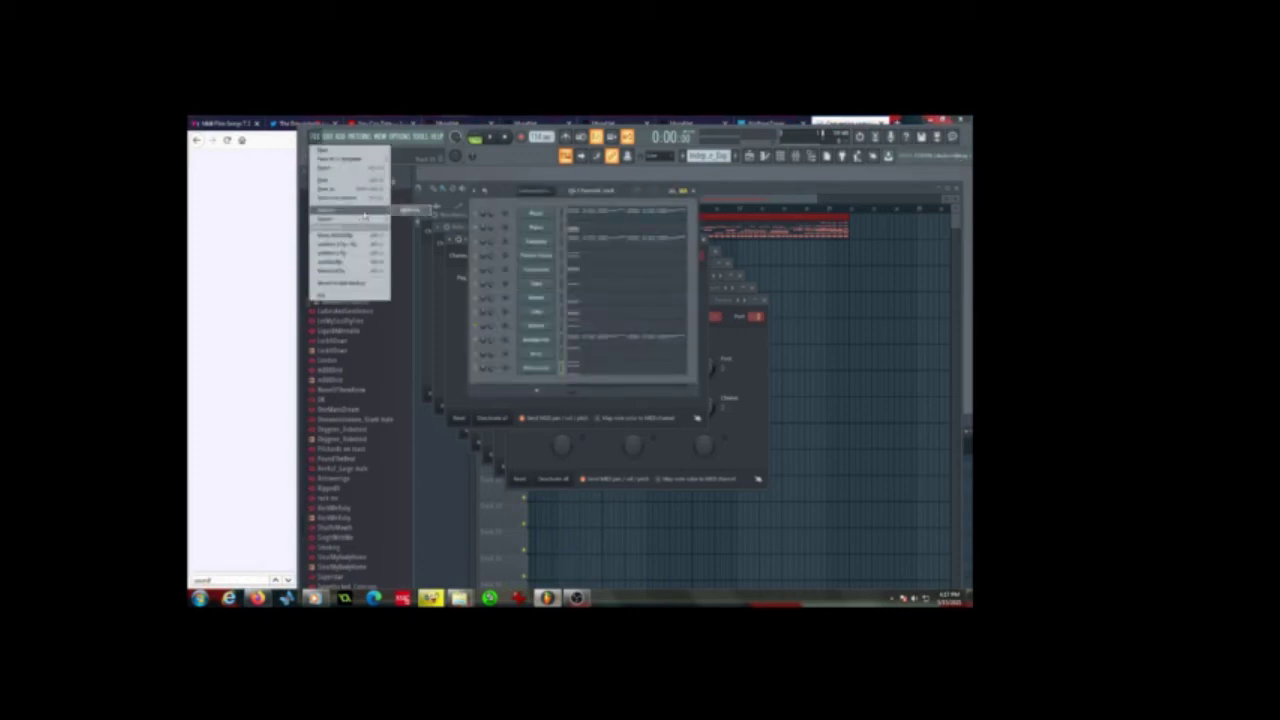
left_click(407, 215)
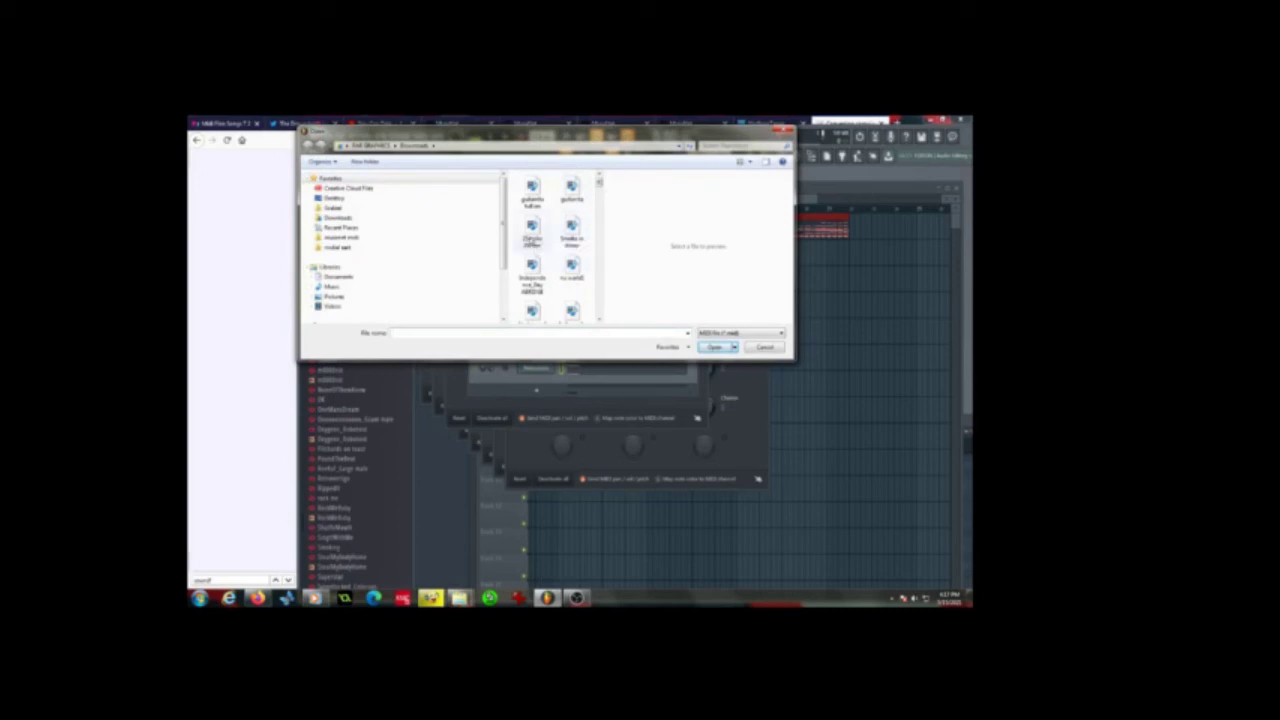
double_click(531, 240)
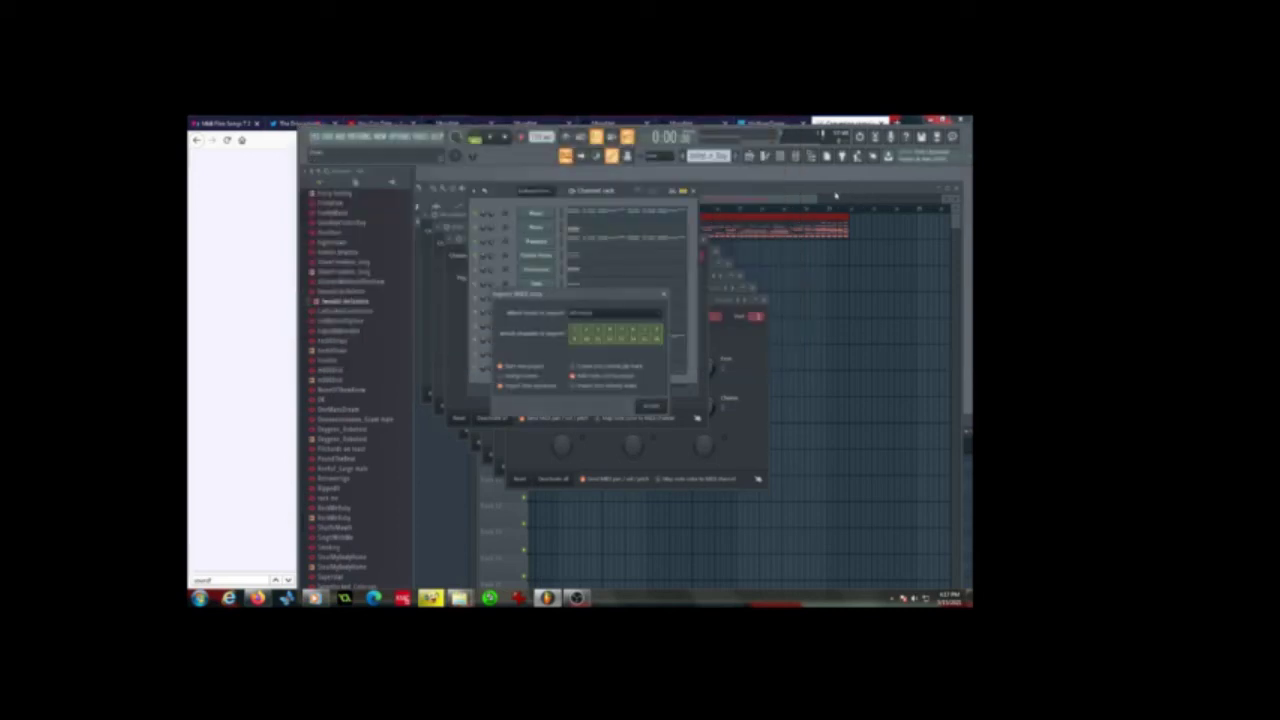
left_click(651, 407)
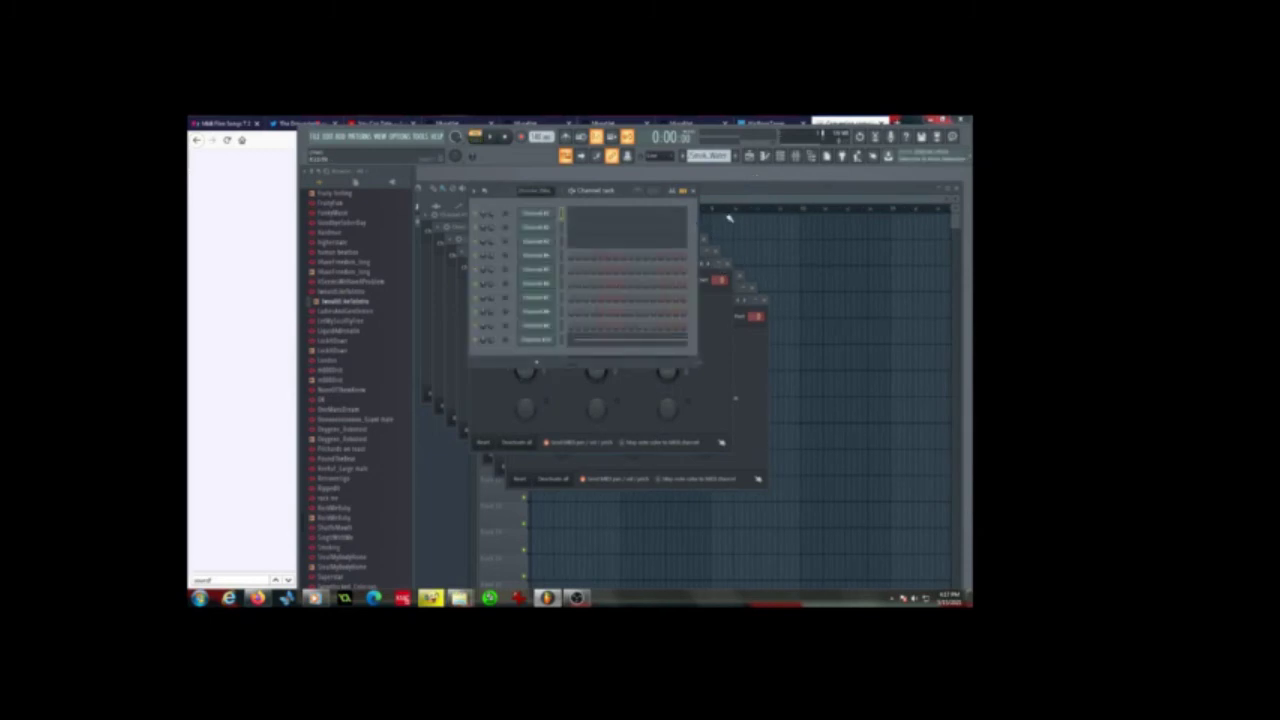
Place the imported pattern on the playlist's second track at the song start and play it
left_click_drag(779, 232, 584, 238)
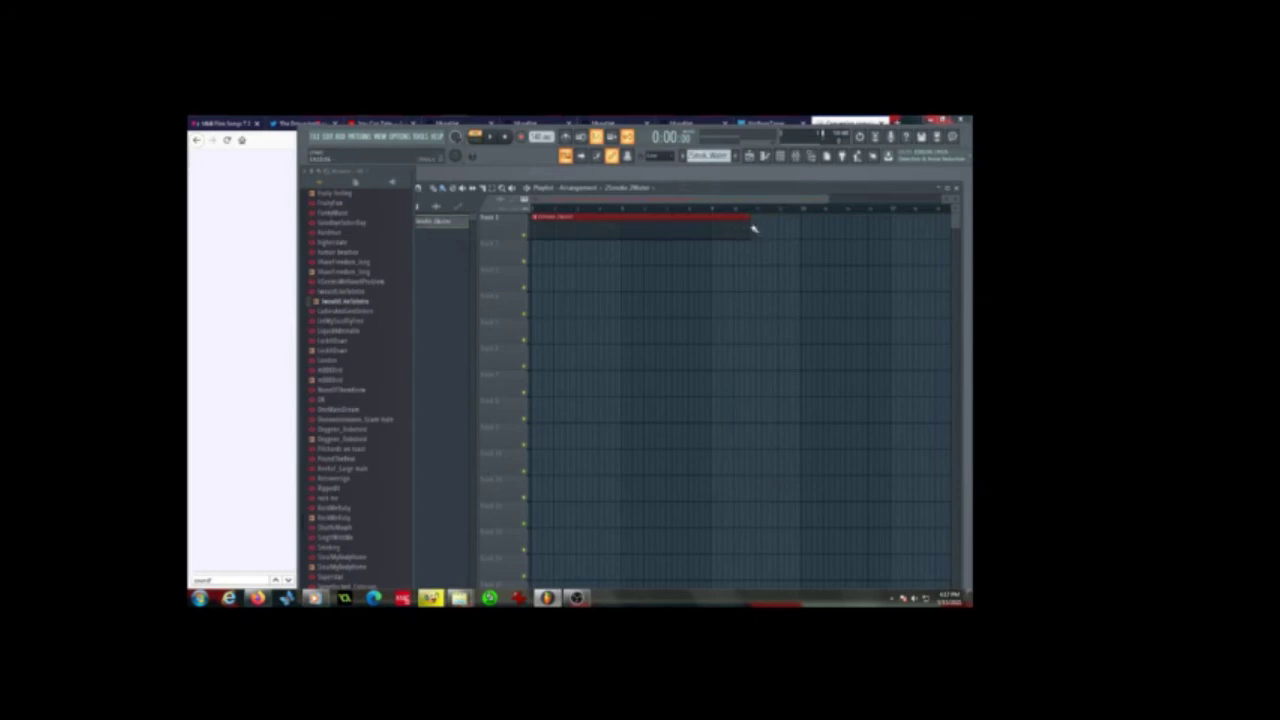
left_click_drag(746, 227, 848, 215)
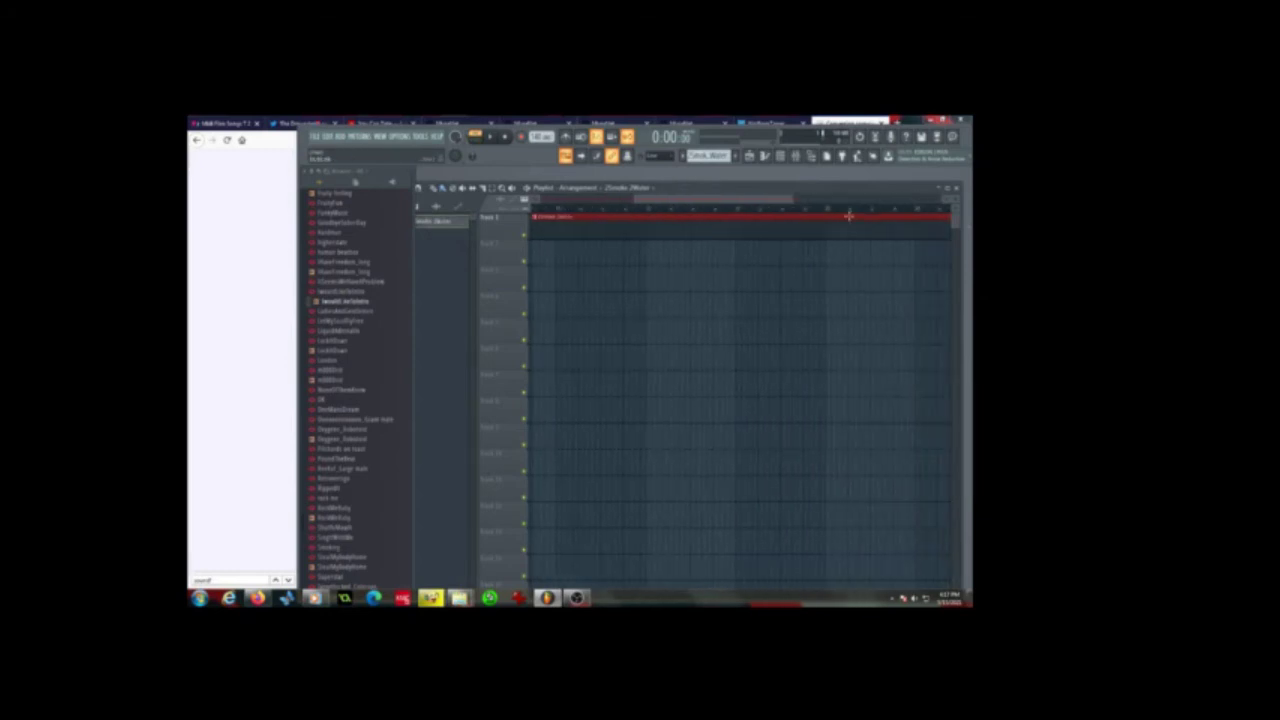
left_click_drag(716, 205, 445, 207)
left_click_drag(540, 229, 940, 218)
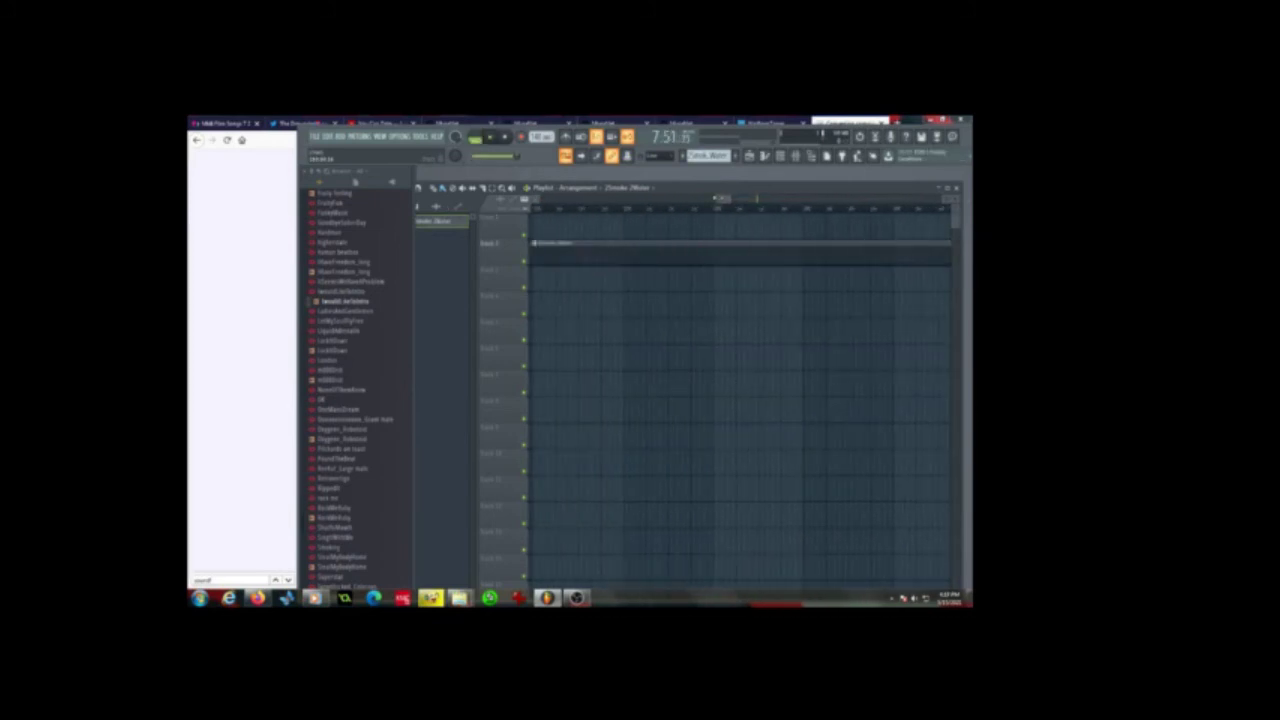
left_click_drag(724, 201, 716, 201)
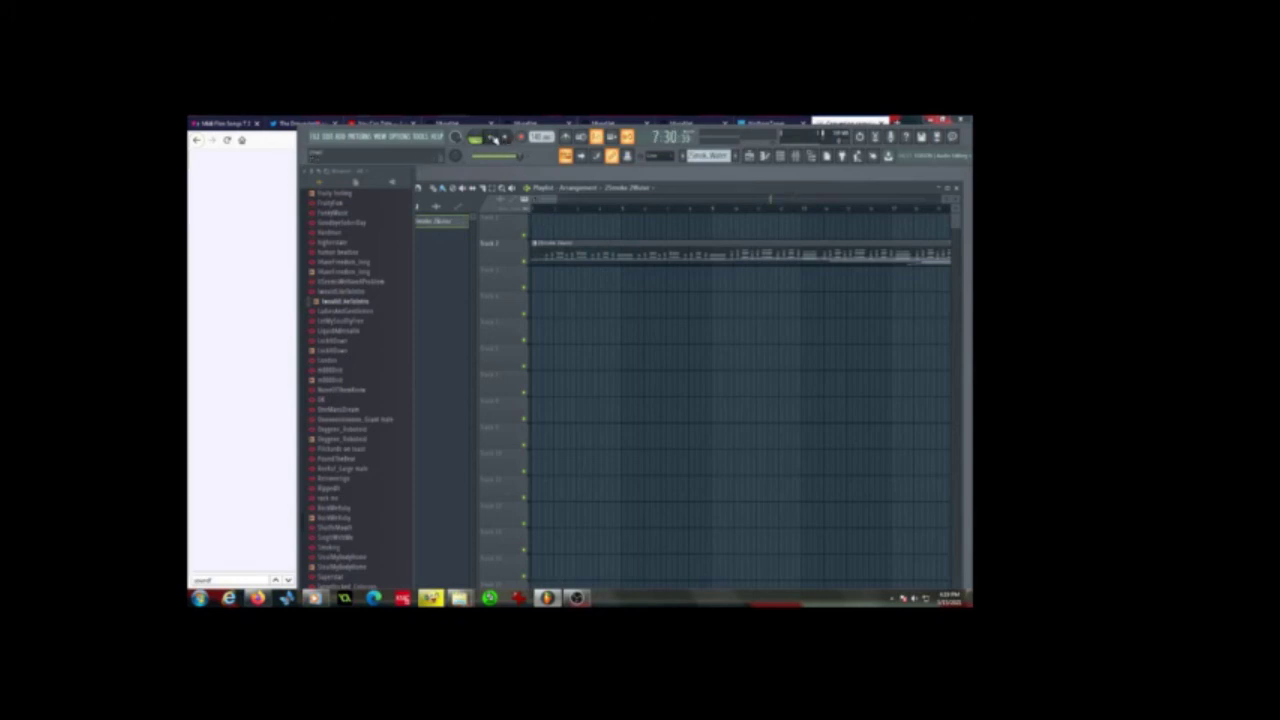
left_click(492, 138)
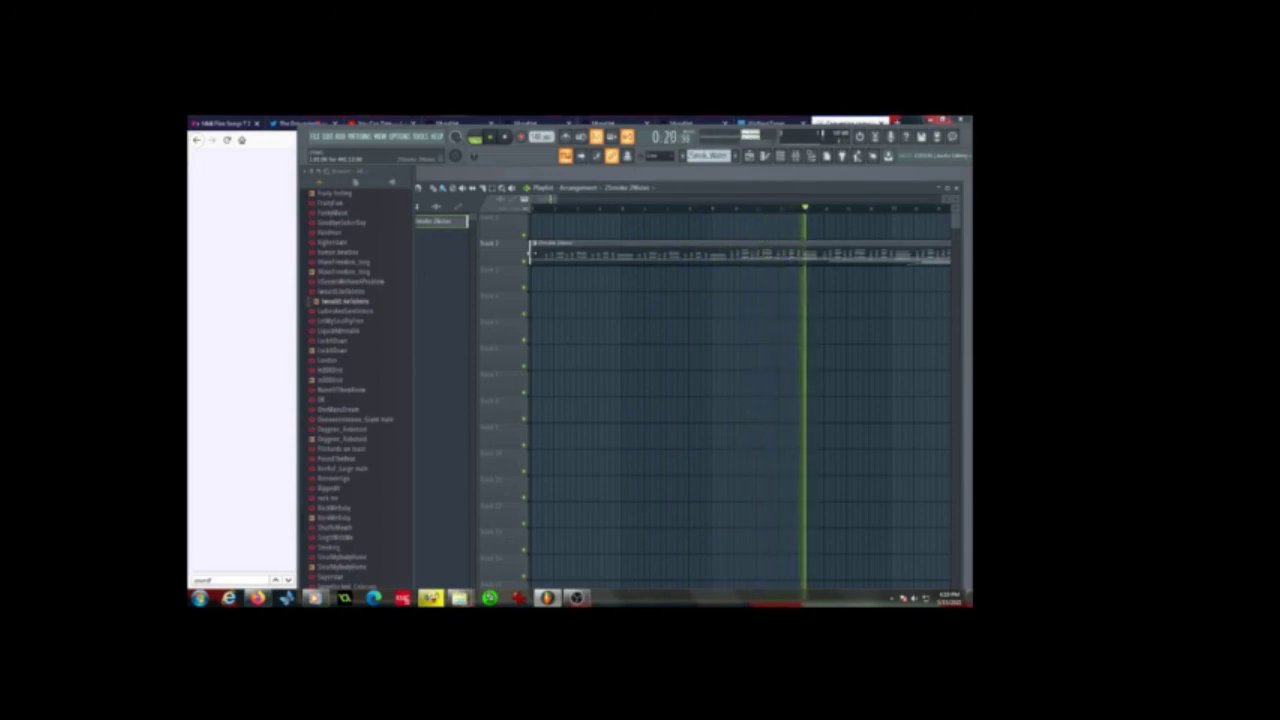
Trim the opening section off the pattern clip and move the remaining part back to the song start
left_click_drag(529, 253, 885, 263)
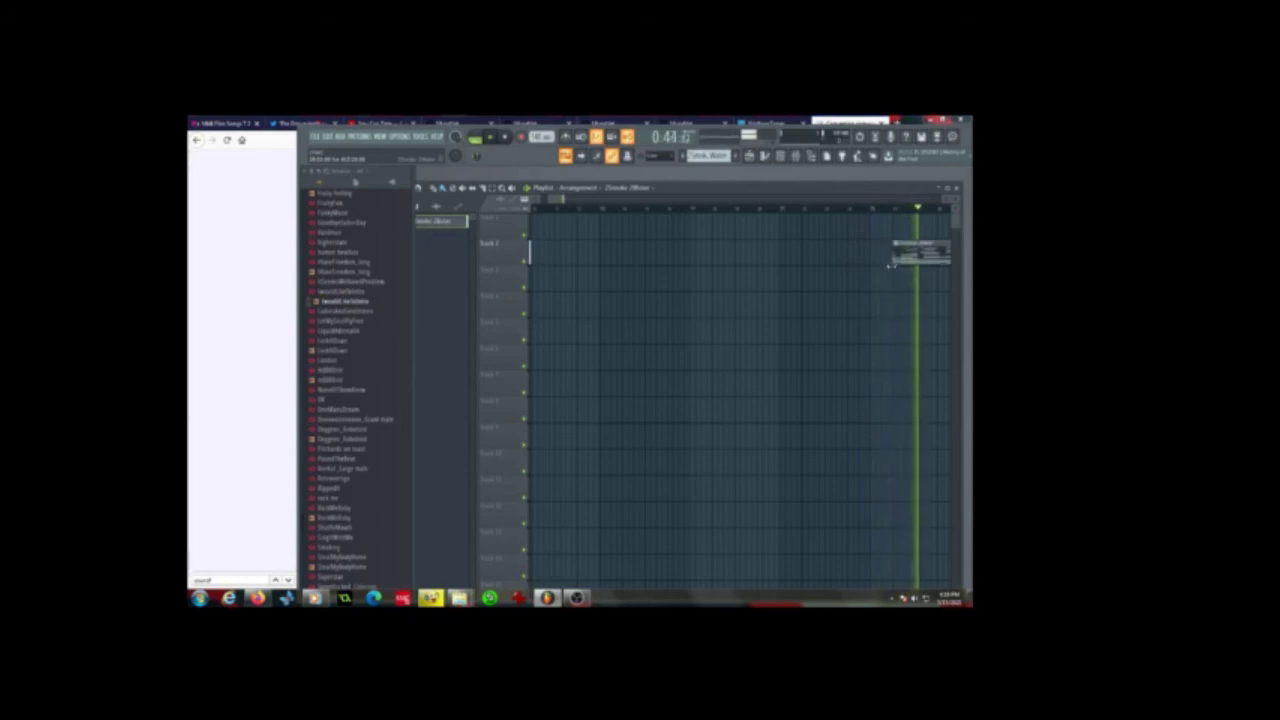
key("ctrl+z")
left_click_drag(803, 249, 404, 208)
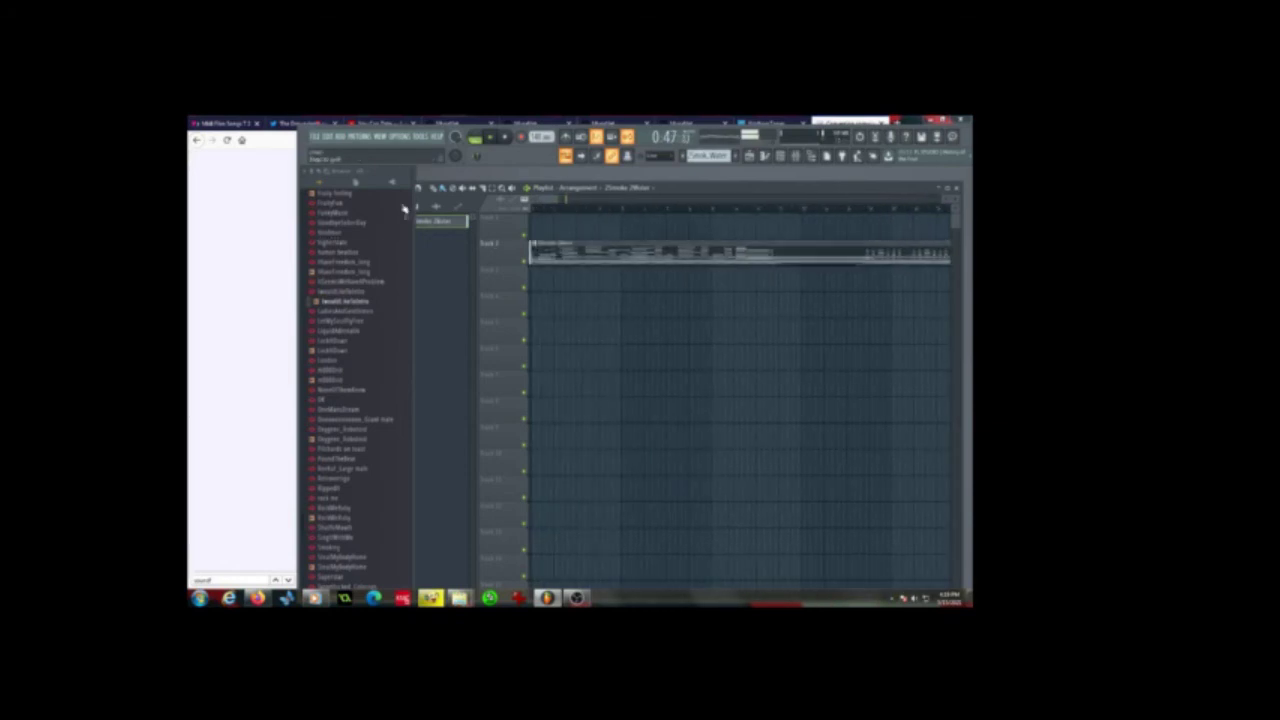
Fine-tune the clip's starting point by trimming slightly more, realign it to the song start, and replay it from the beginning
left_click(490, 137)
left_click_drag(540, 253, 575, 253)
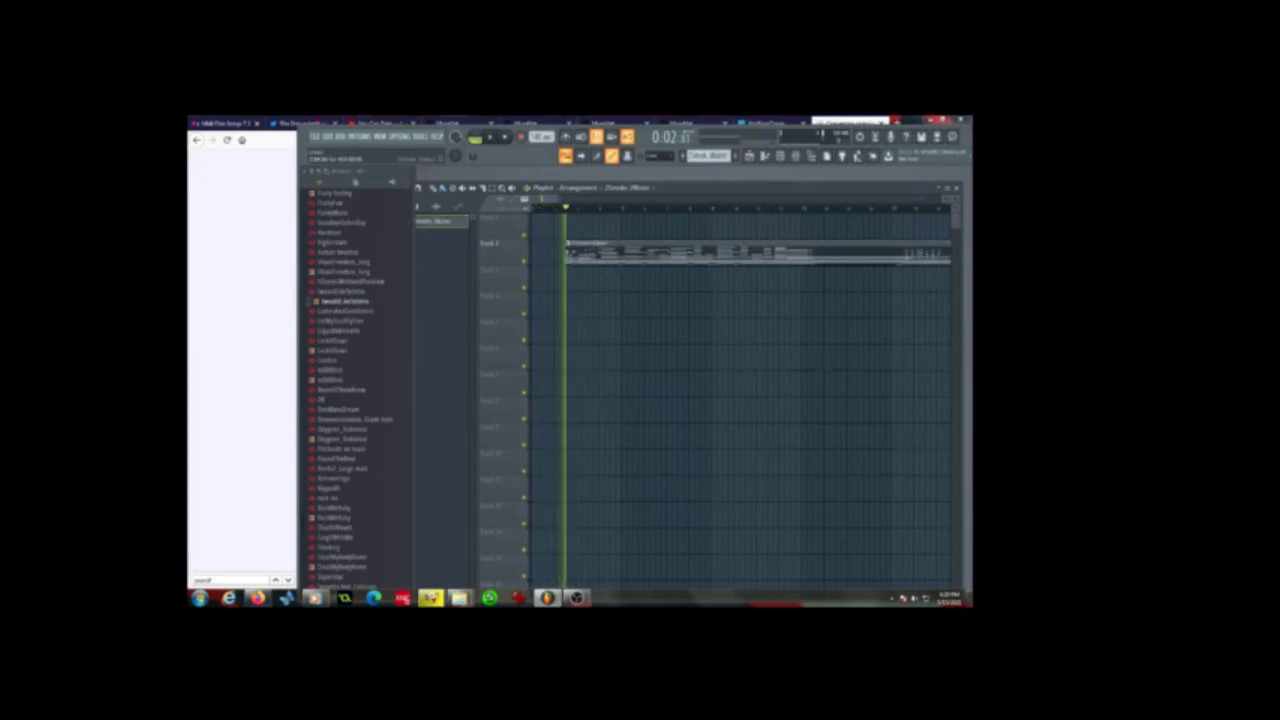
left_click(554, 208)
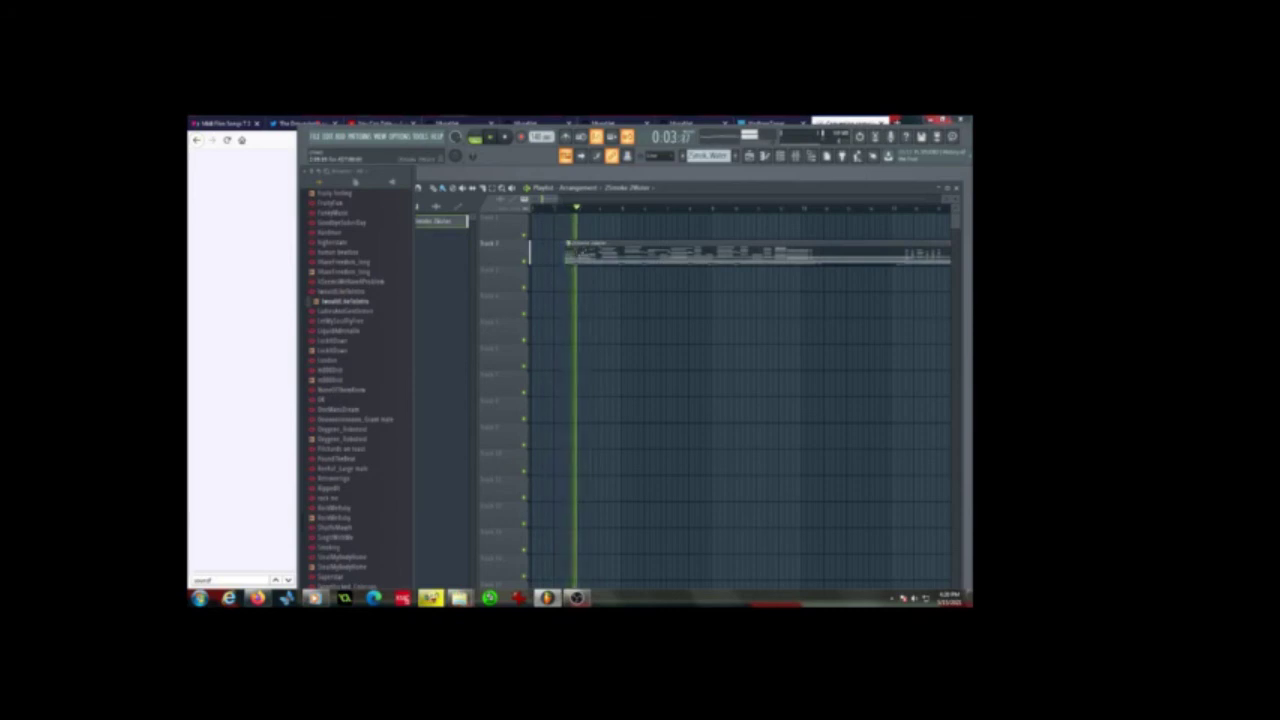
left_click_drag(581, 253, 570, 253)
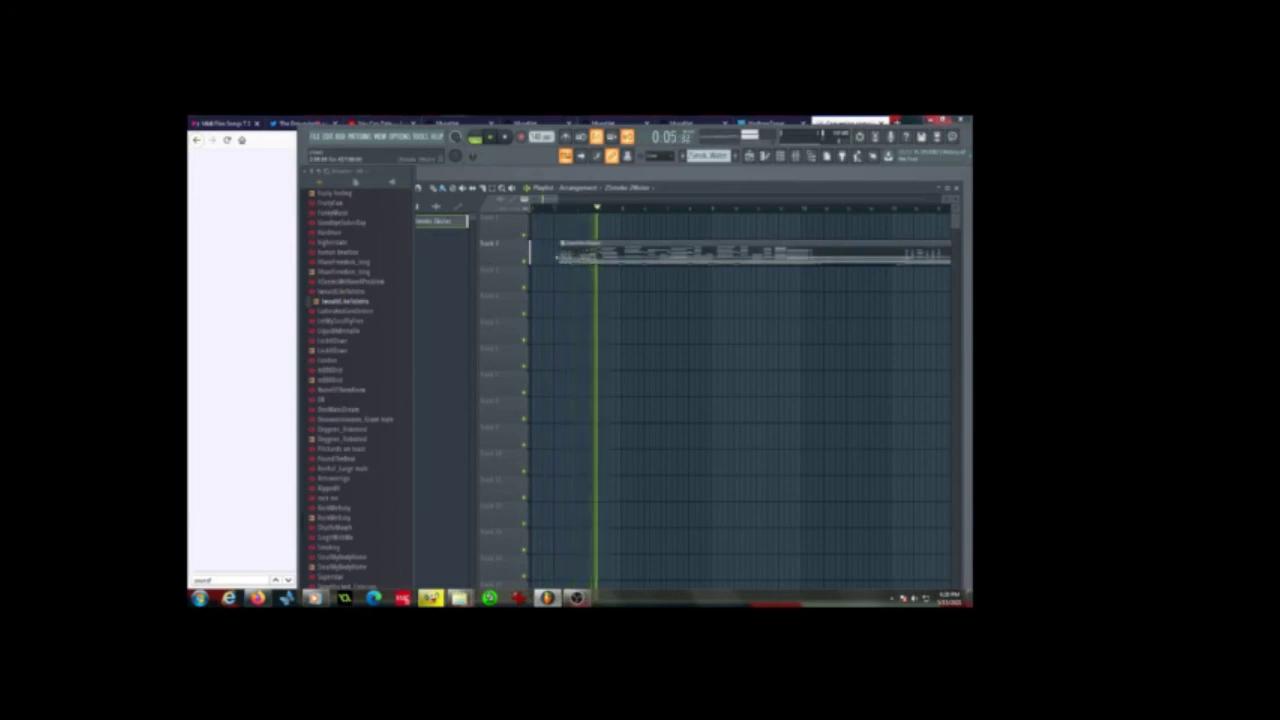
left_click(539, 210)
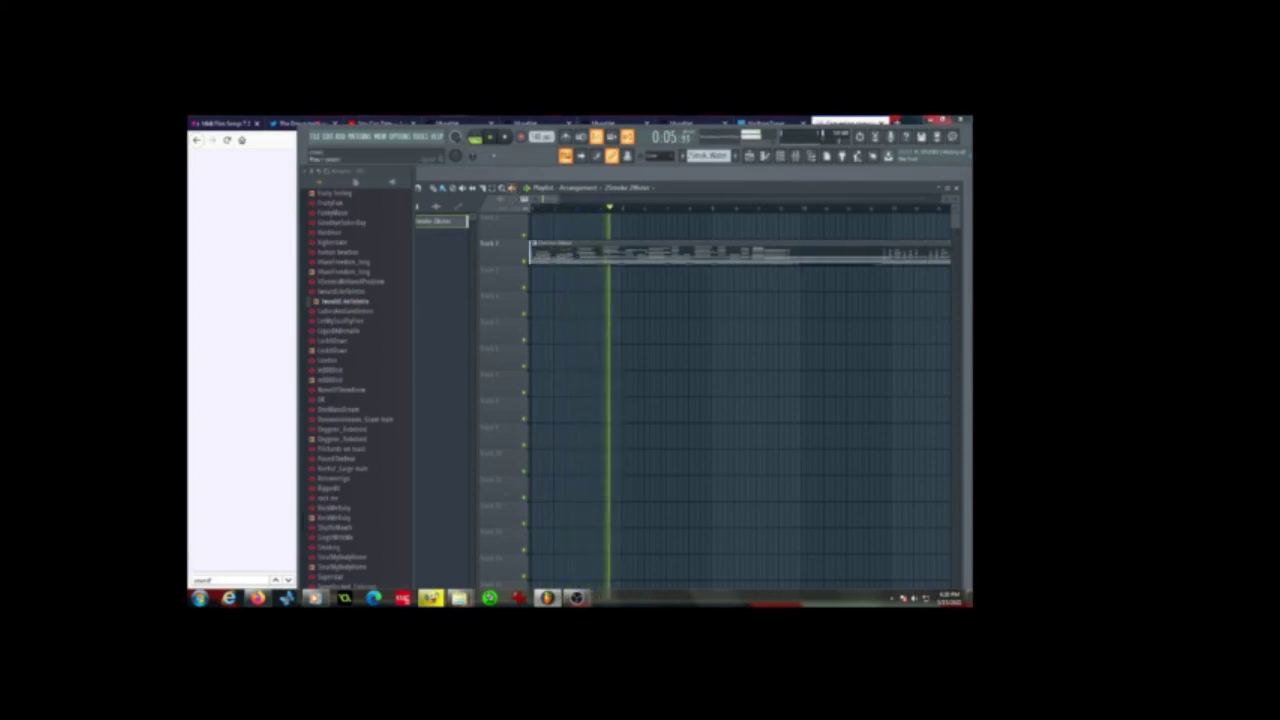
left_click(505, 137)
left_click(491, 138)
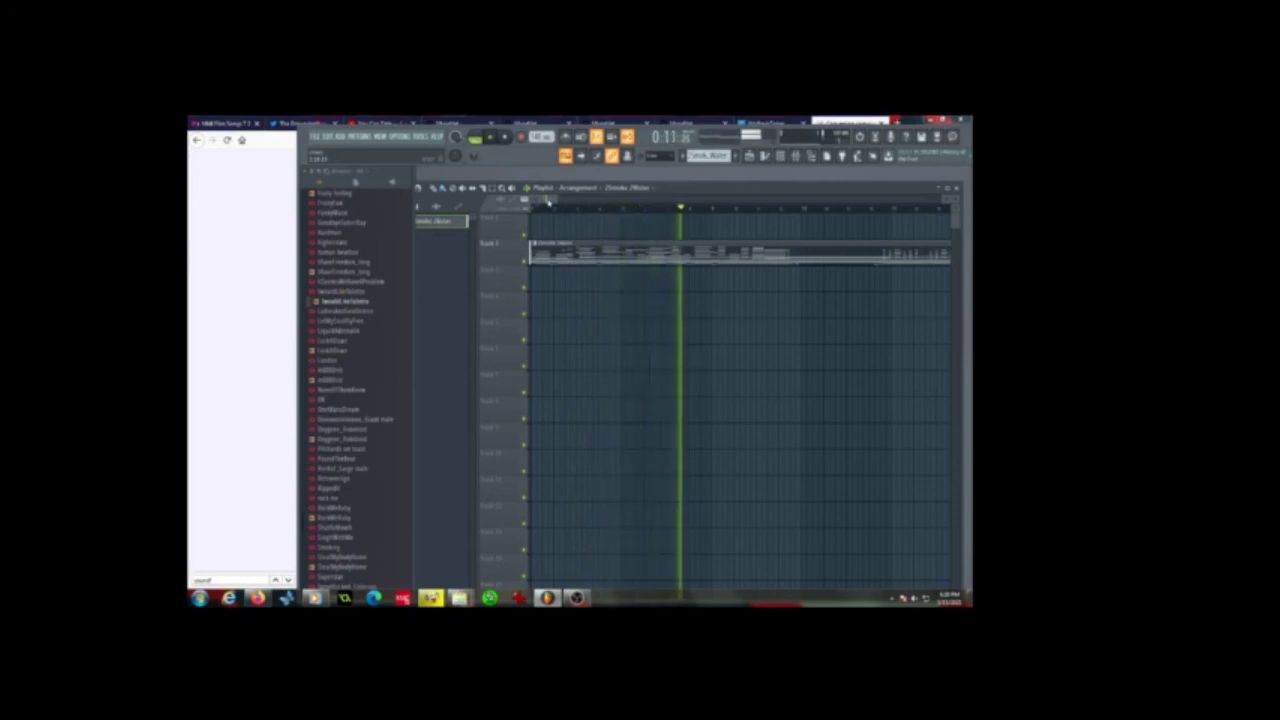
Shorten the end of the clip to just past the 0:51 playback position and audition the ending
left_click_drag(548, 201, 566, 200)
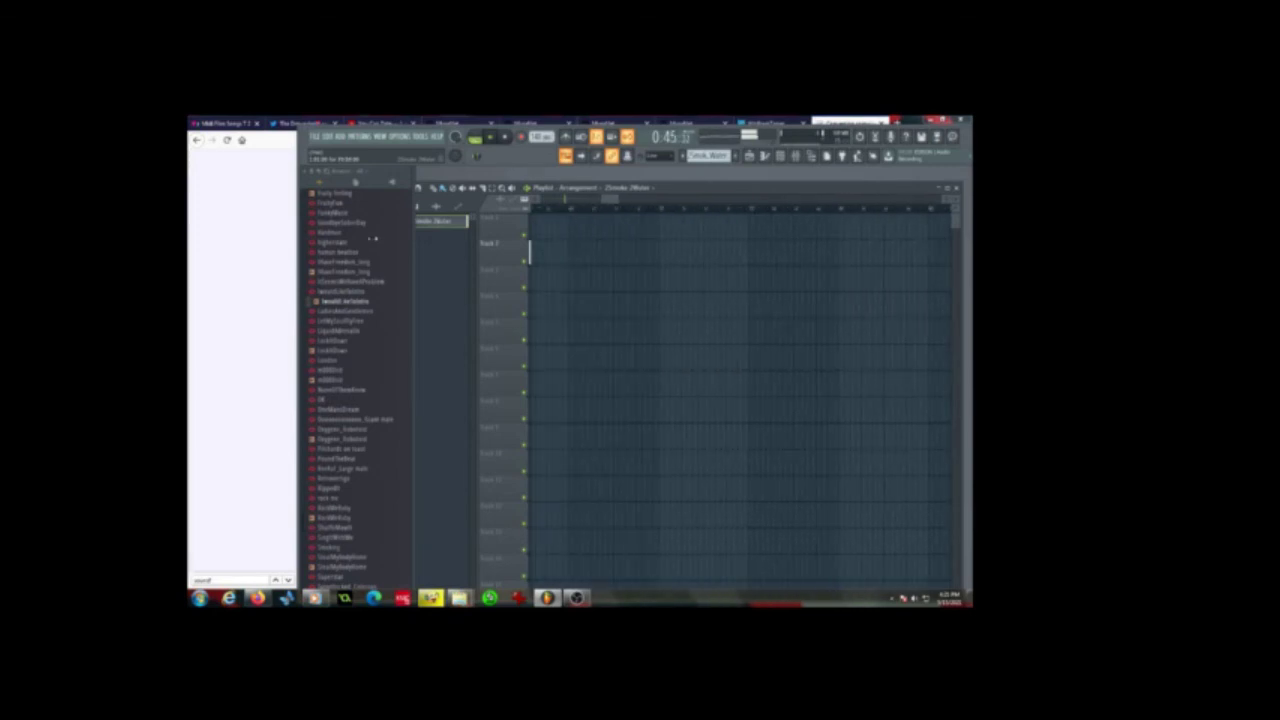
left_click_drag(370, 238, 697, 257)
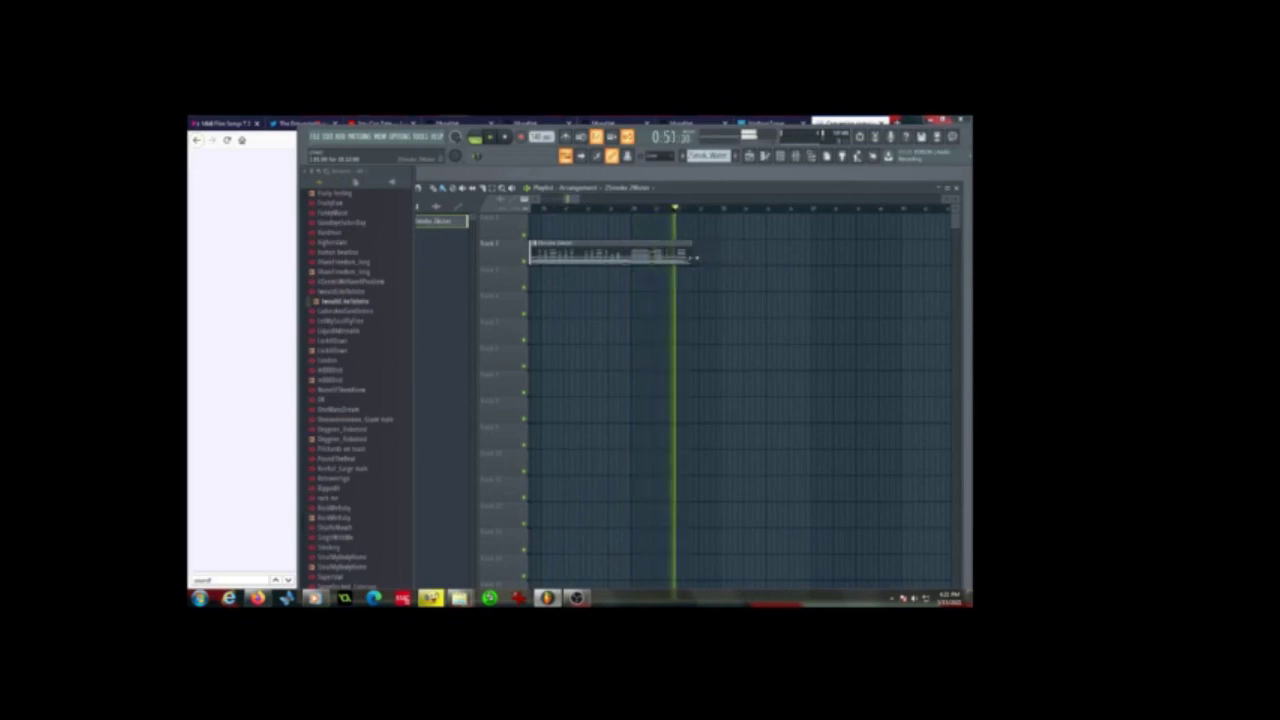
key("space")
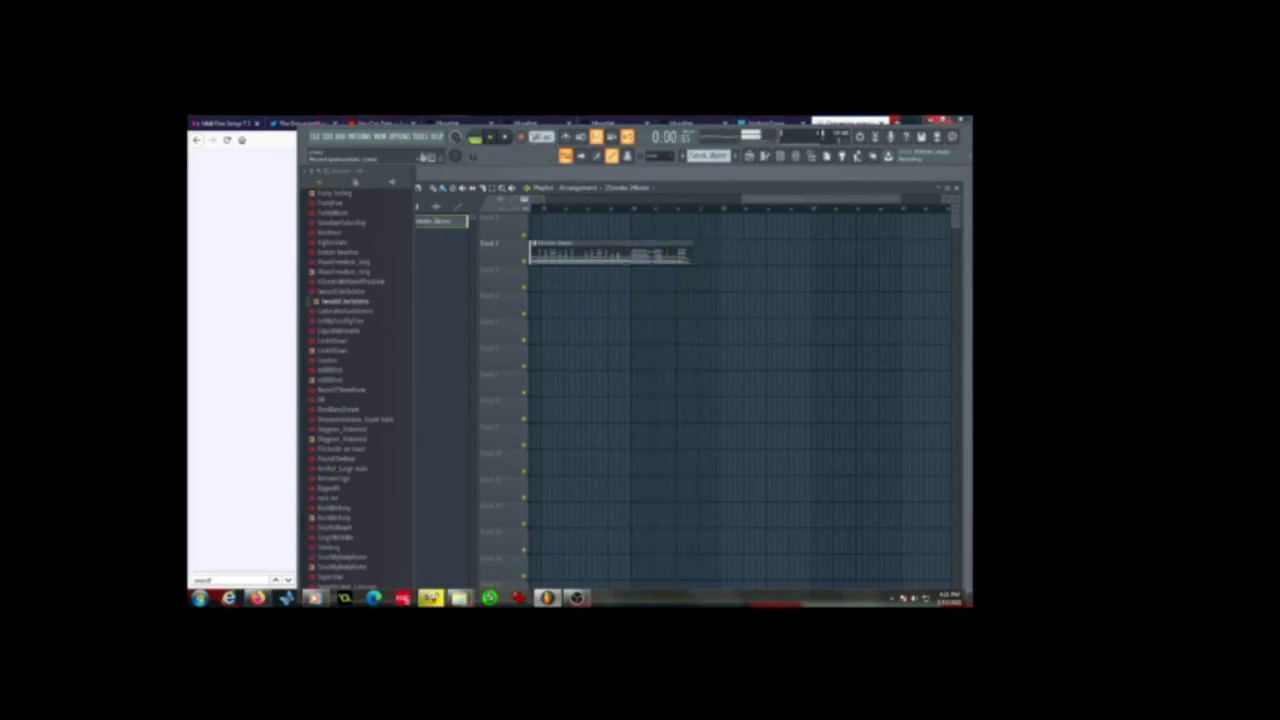
left_click(506, 137)
left_click(631, 207)
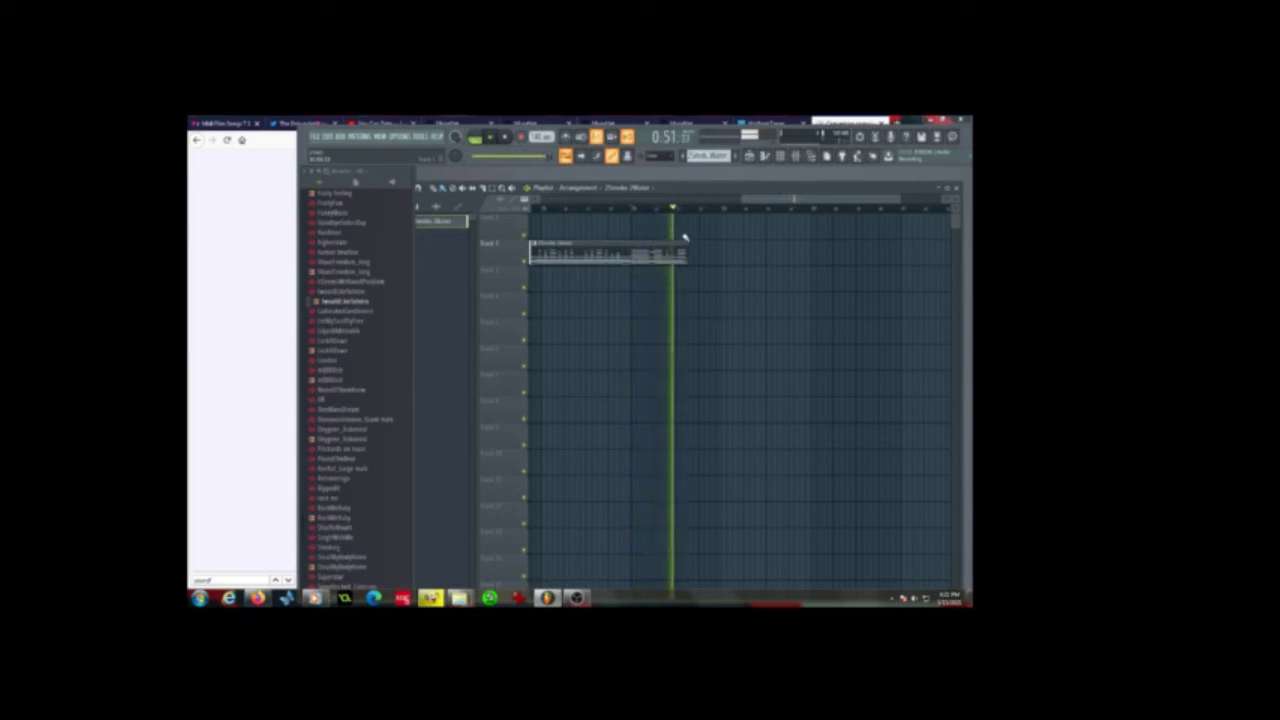
key("space")
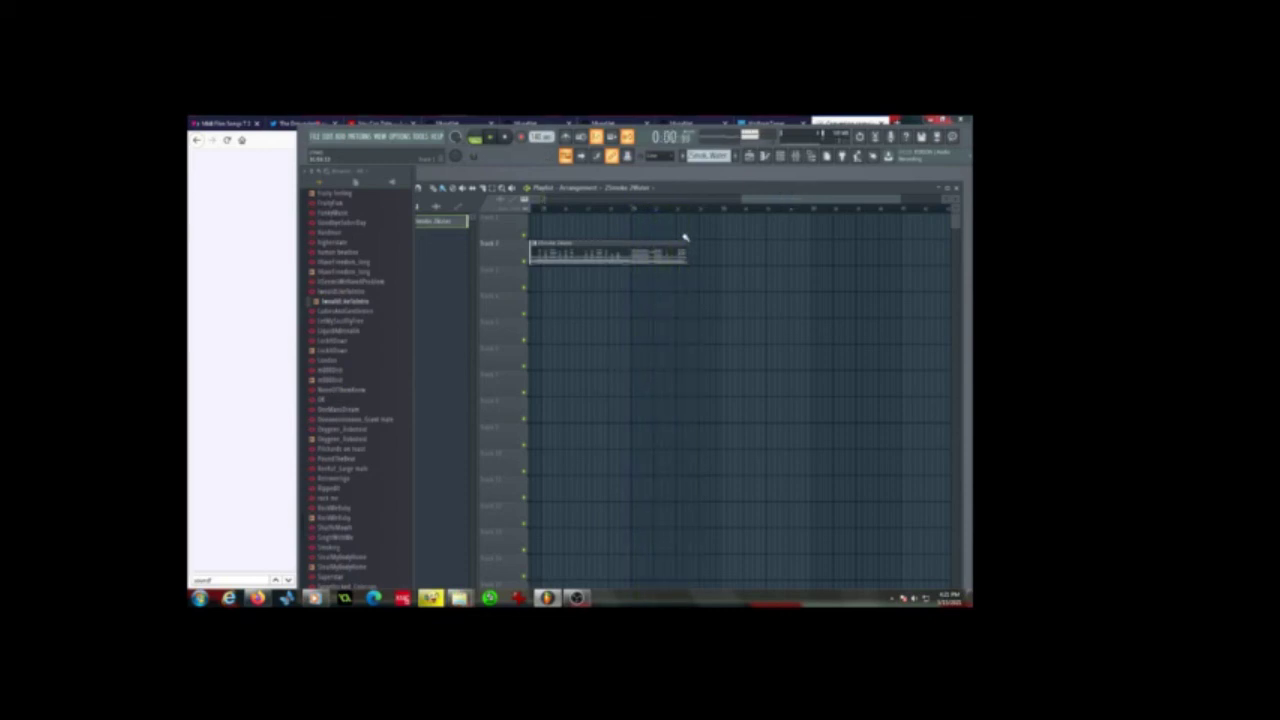
key("space")
Try extending the clip's end slightly, pull it back to the shorter length, and audition the ending again
left_click_drag(689, 252, 698, 252)
left_click(675, 209)
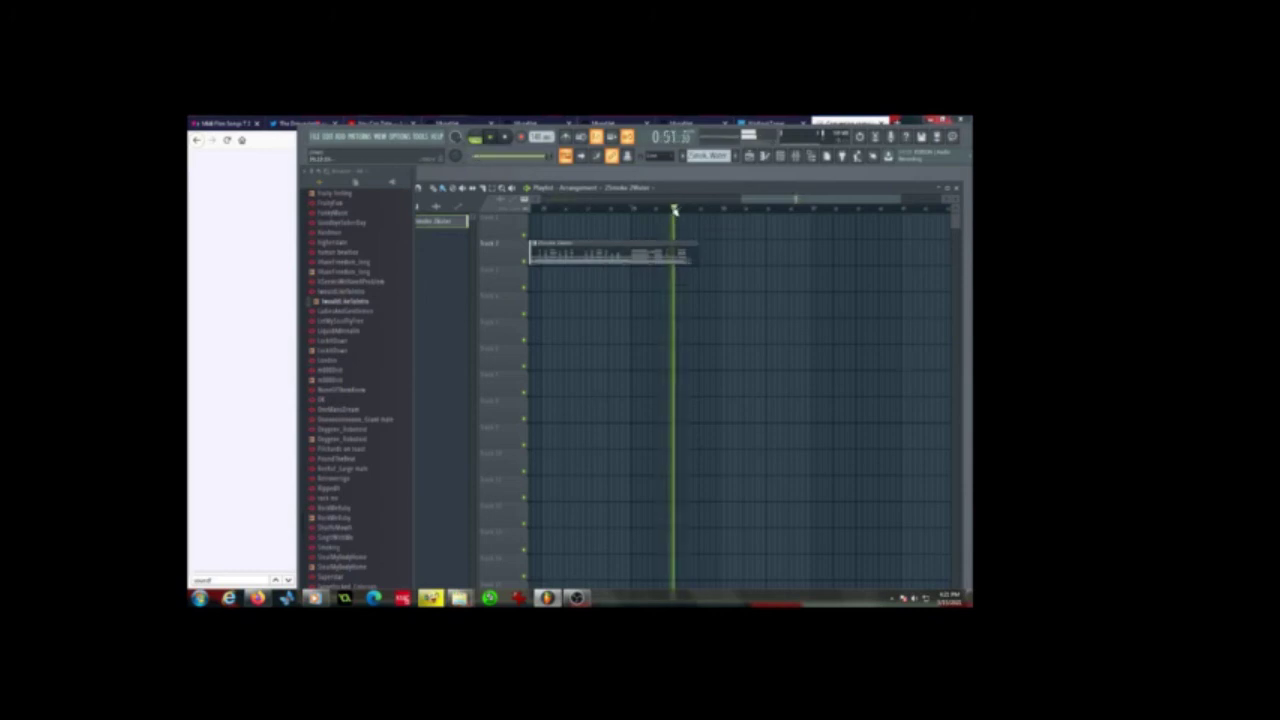
key("space")
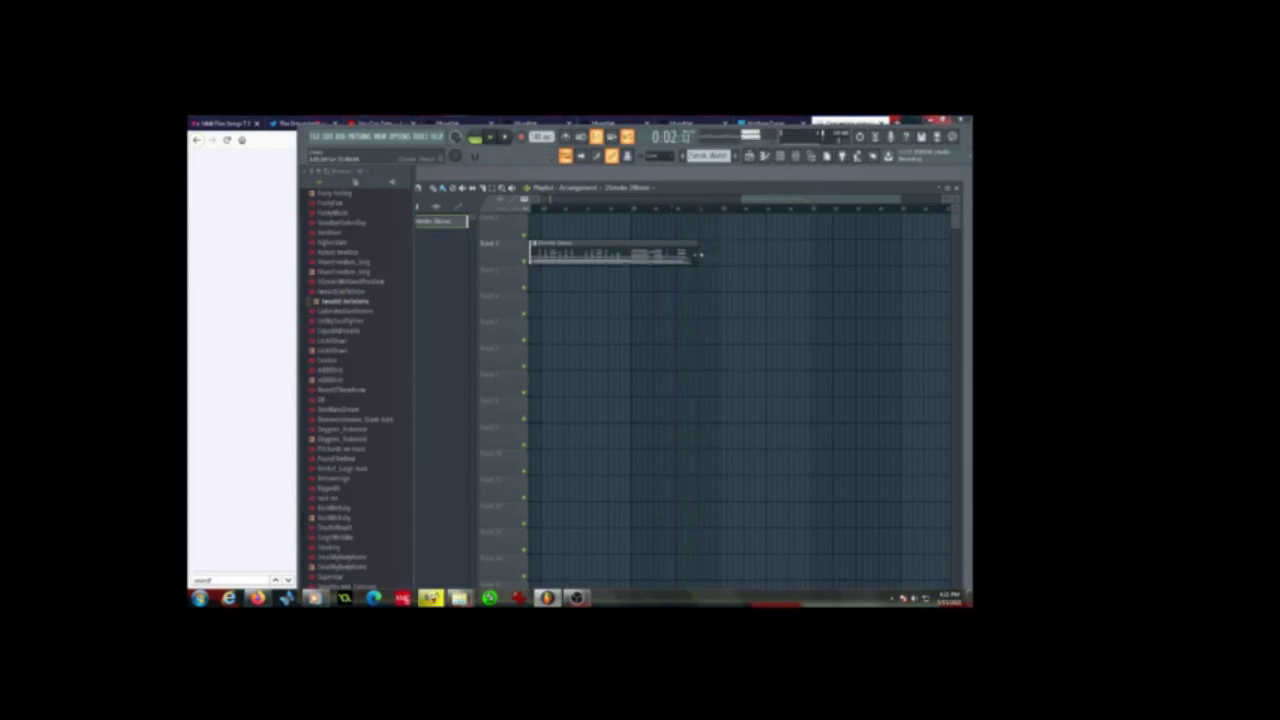
left_click_drag(698, 255, 688, 255)
left_click(652, 210)
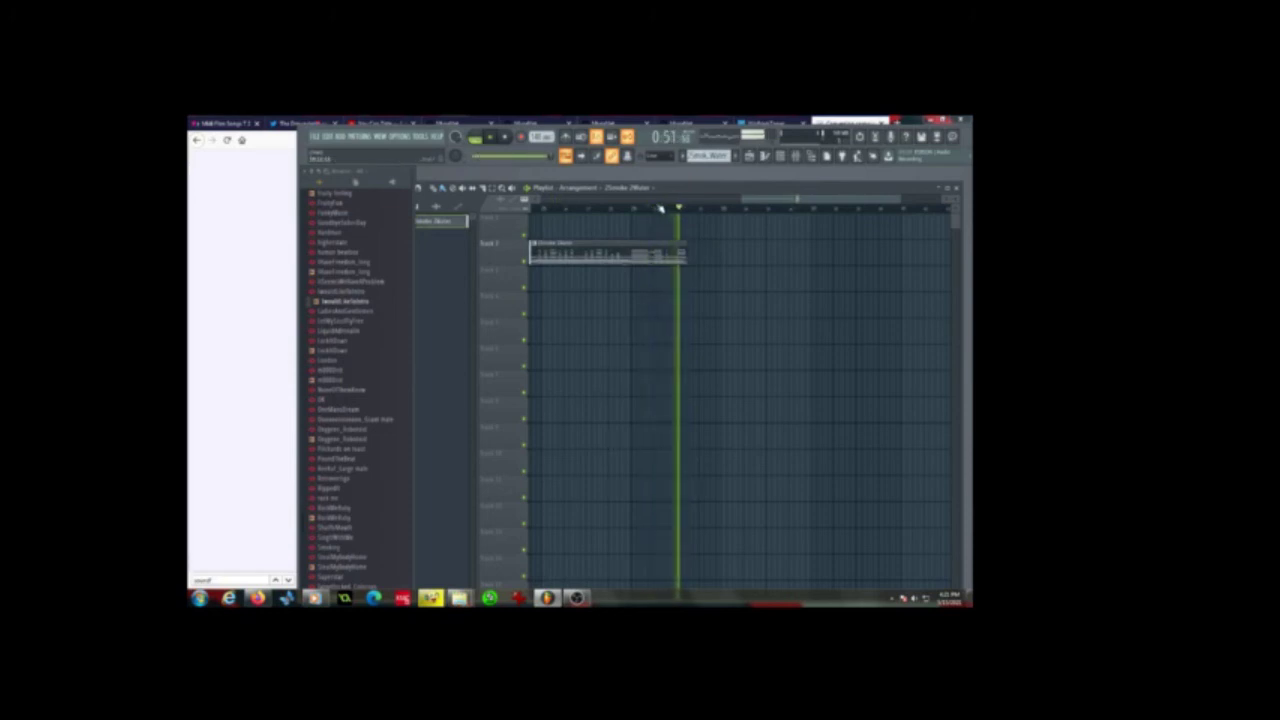
key("space")
key("space")
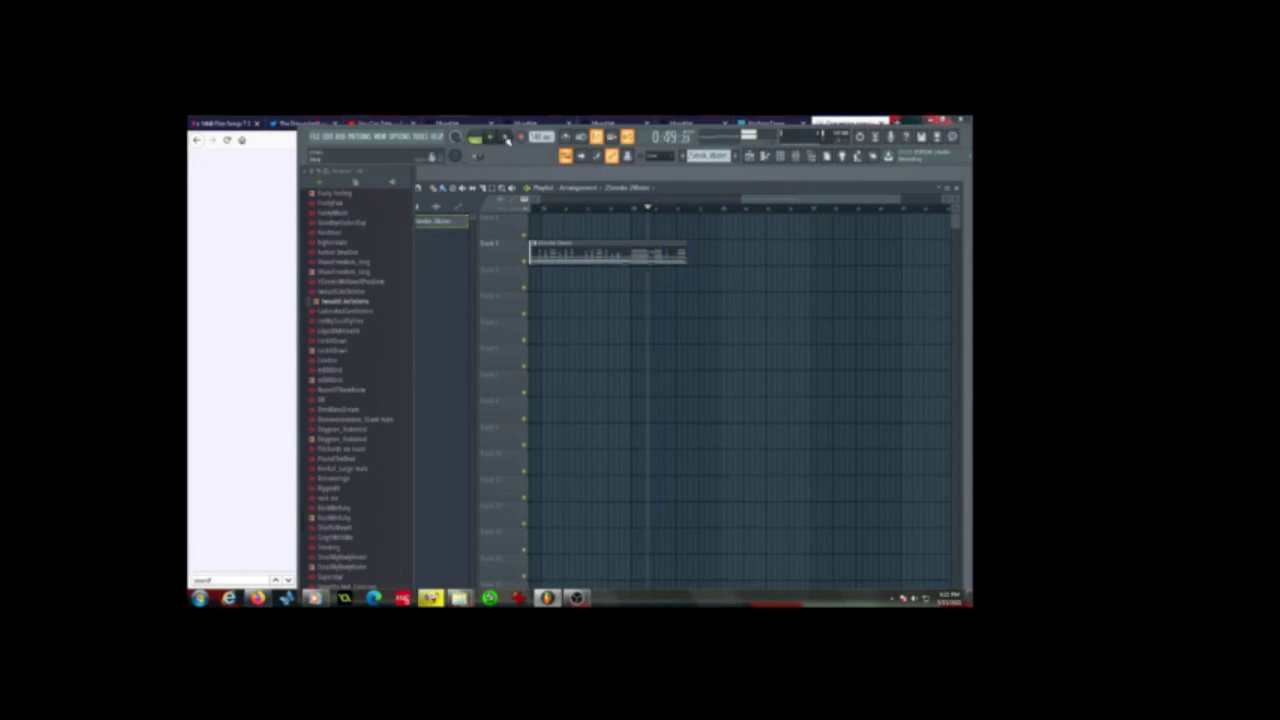
Export the trimmed section as a MIDI file to the Downloads folder, basing its name on the existing guitarrita file, and start the rendering
left_click(316, 137)
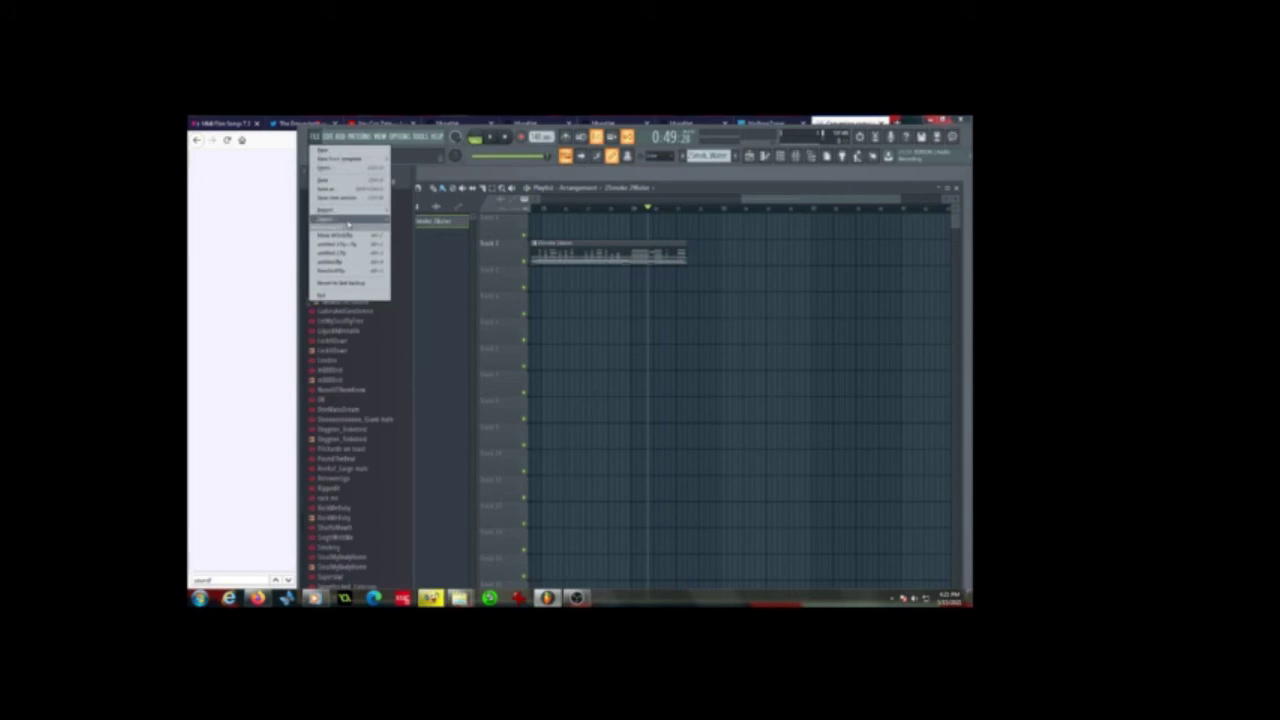
mouse_move(348, 222)
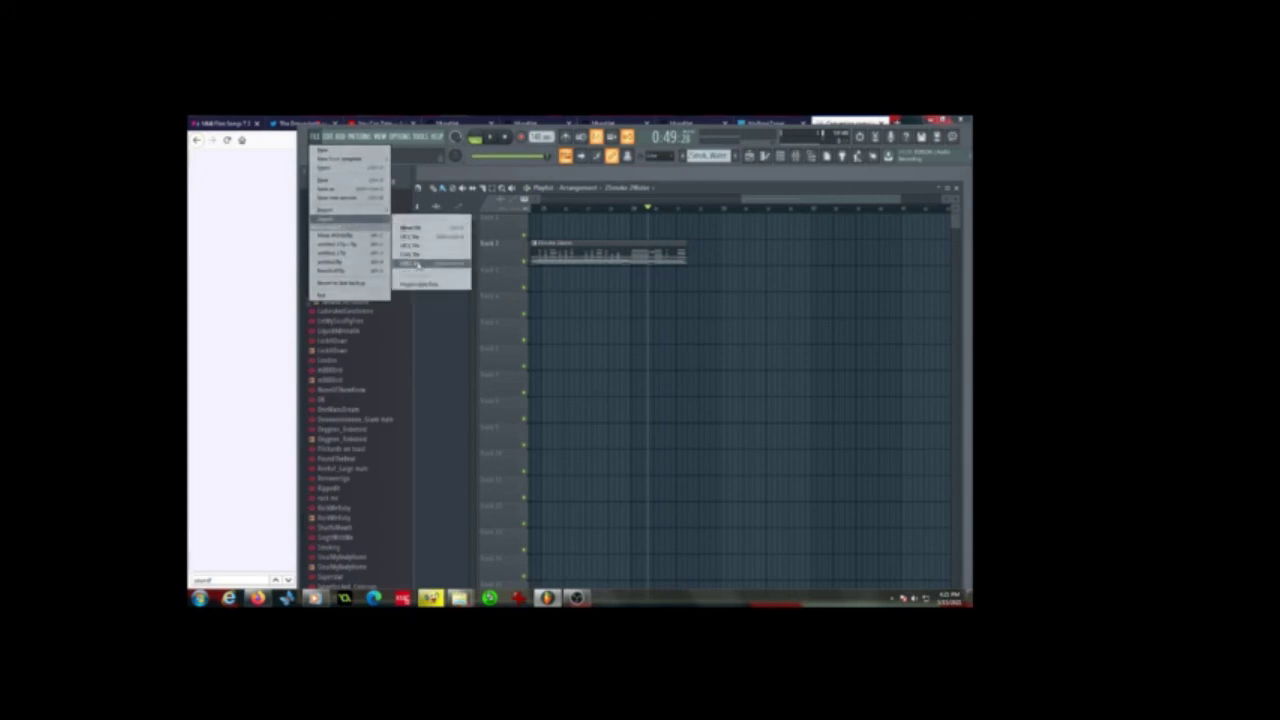
left_click(417, 264)
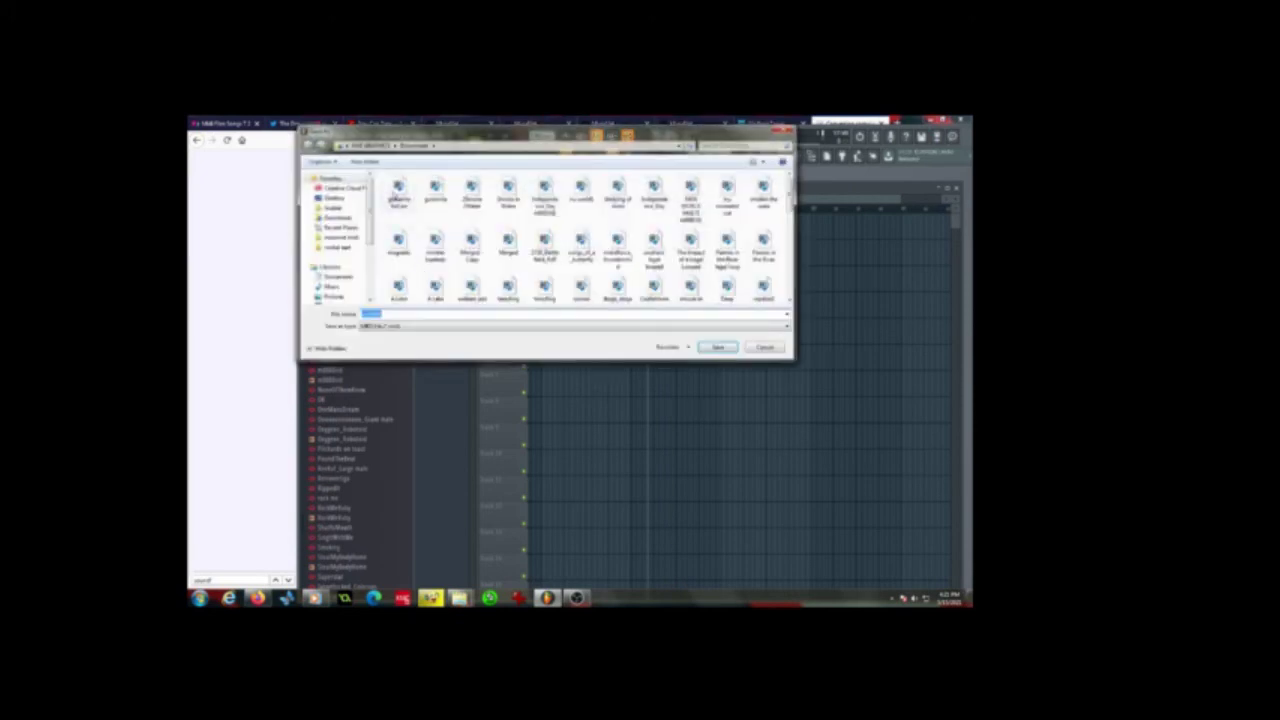
left_click(393, 197)
left_click(404, 313)
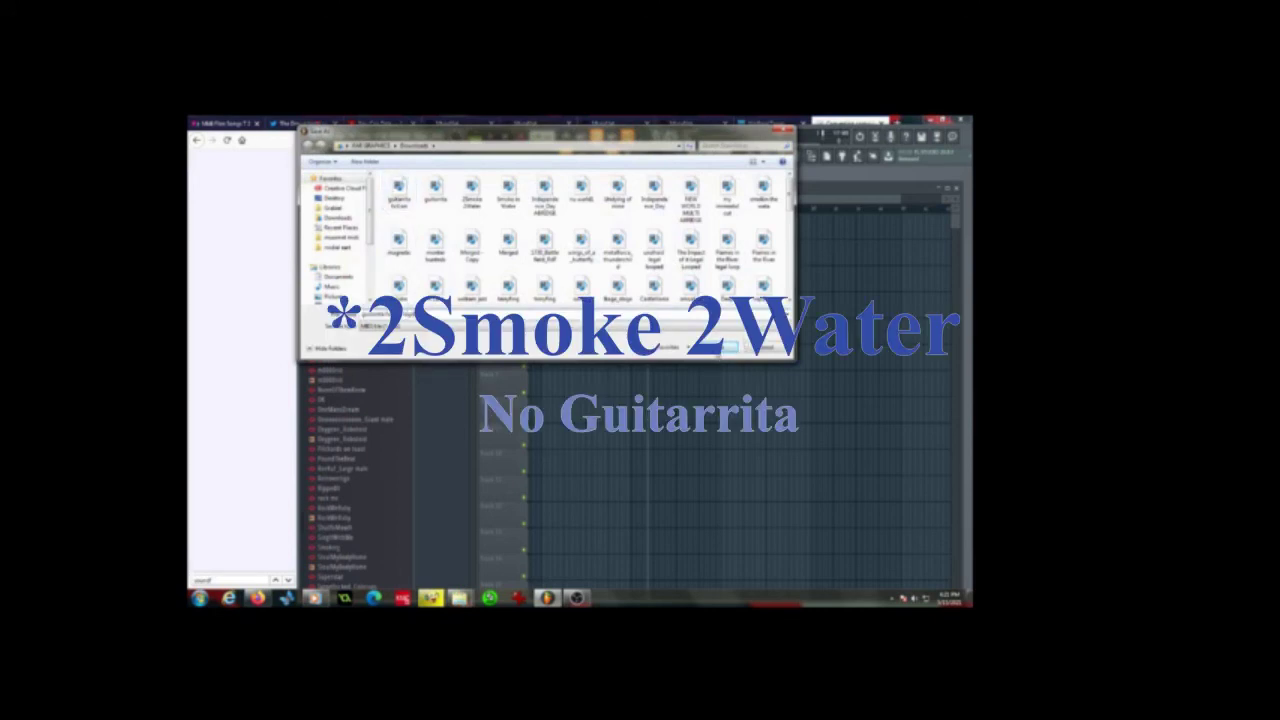
left_click(730, 347)
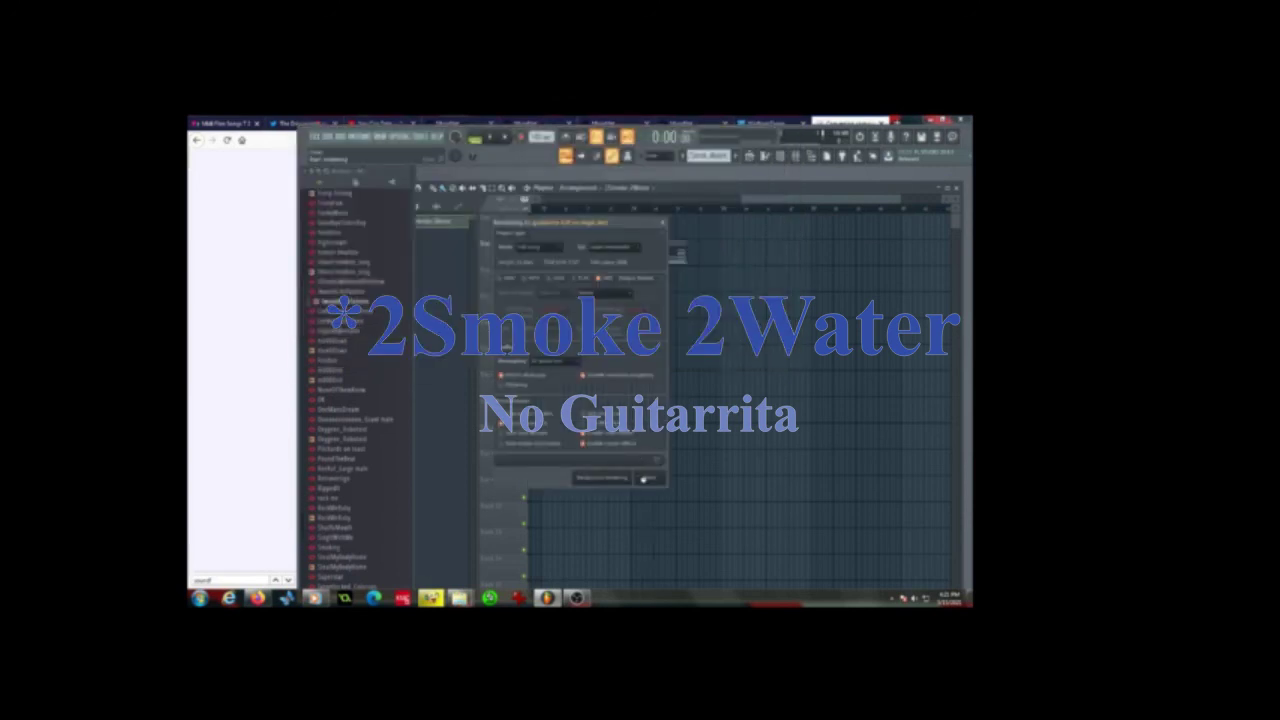
left_click(649, 478)
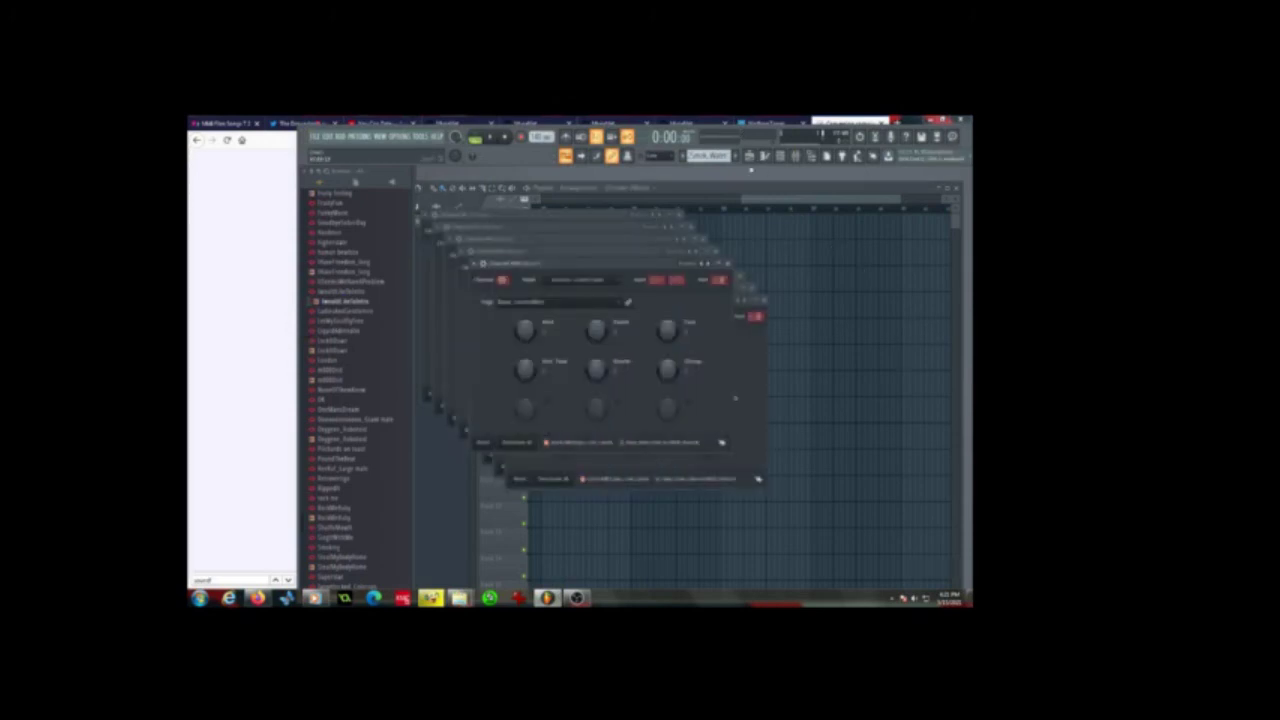
Bring the Playlist back in front of the channel windows and show the trimmed clip from the song start
key("F6")
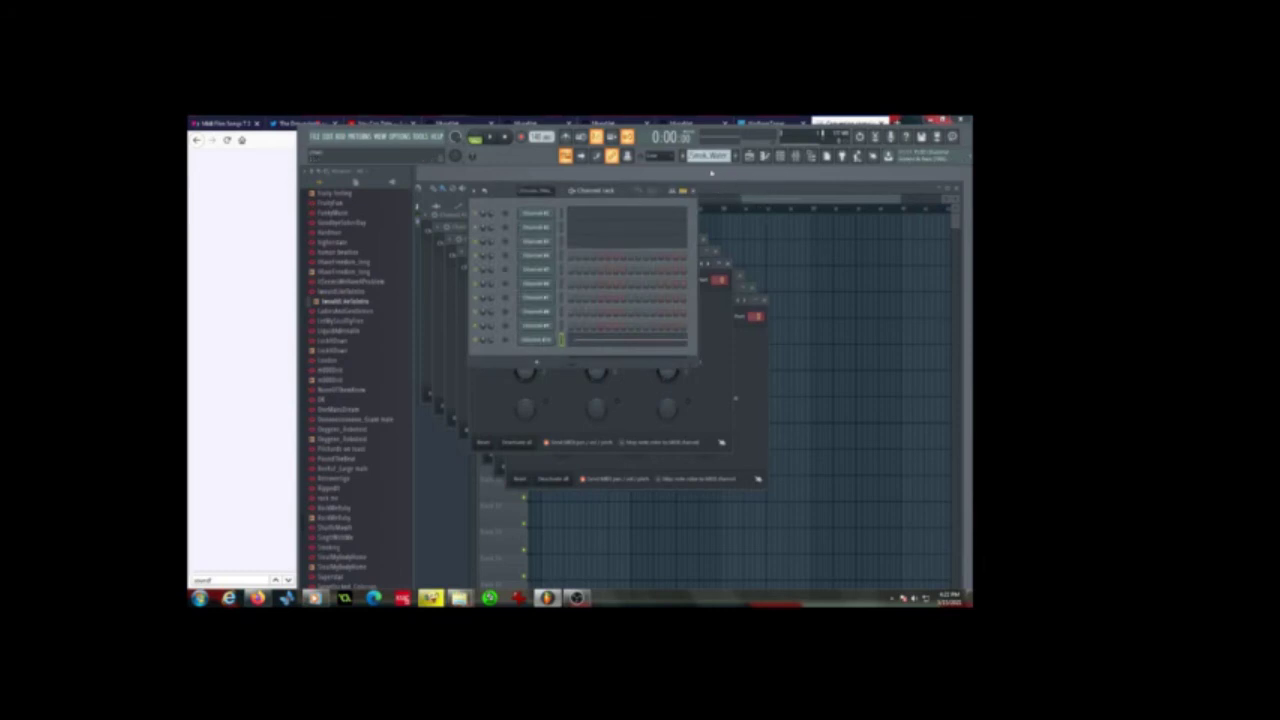
left_click(928, 196)
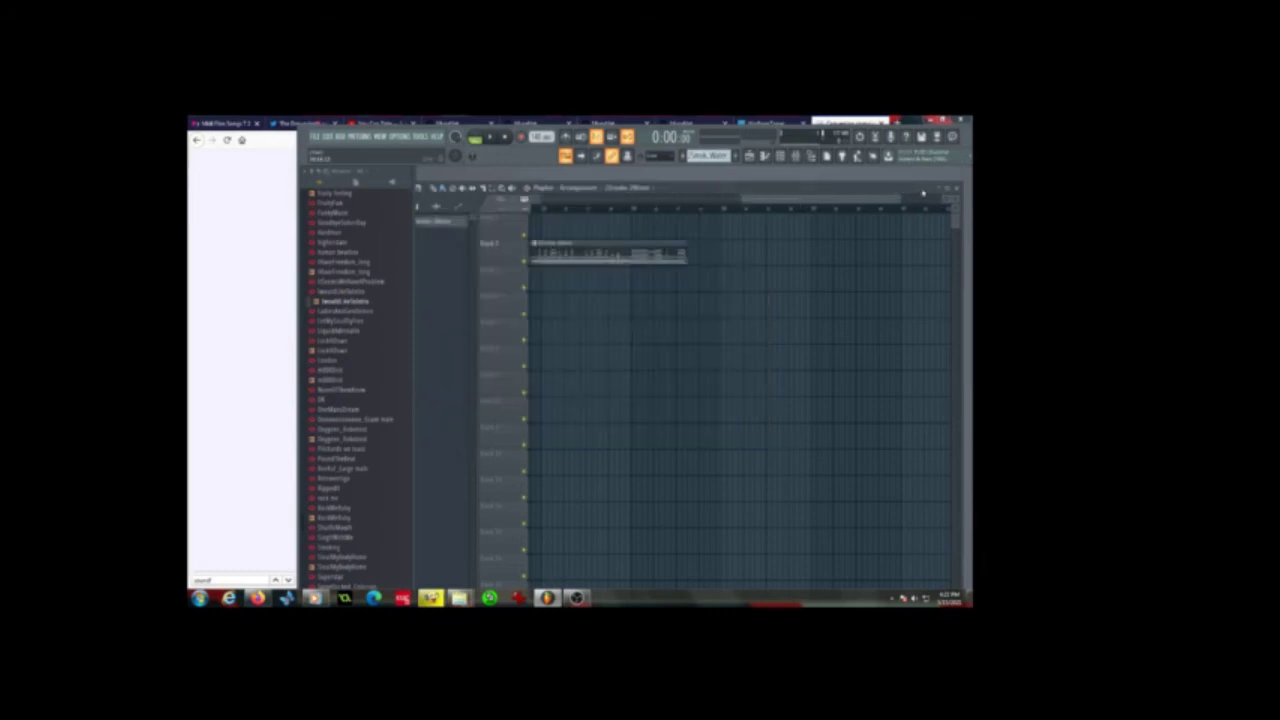
left_click_drag(773, 201, 520, 206)
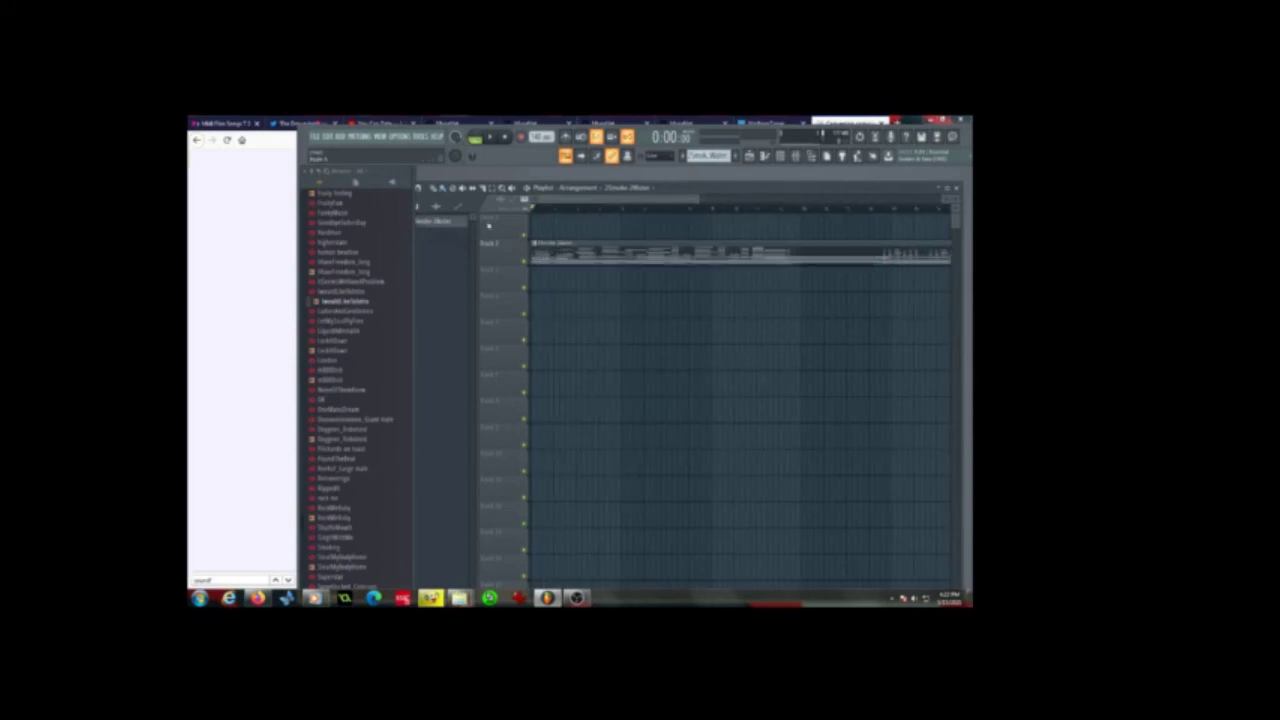
mouse_move(572, 247)
left_mouse_down()
mouse_move(719, 247)
mouse_move(572, 246)
left_mouse_up()
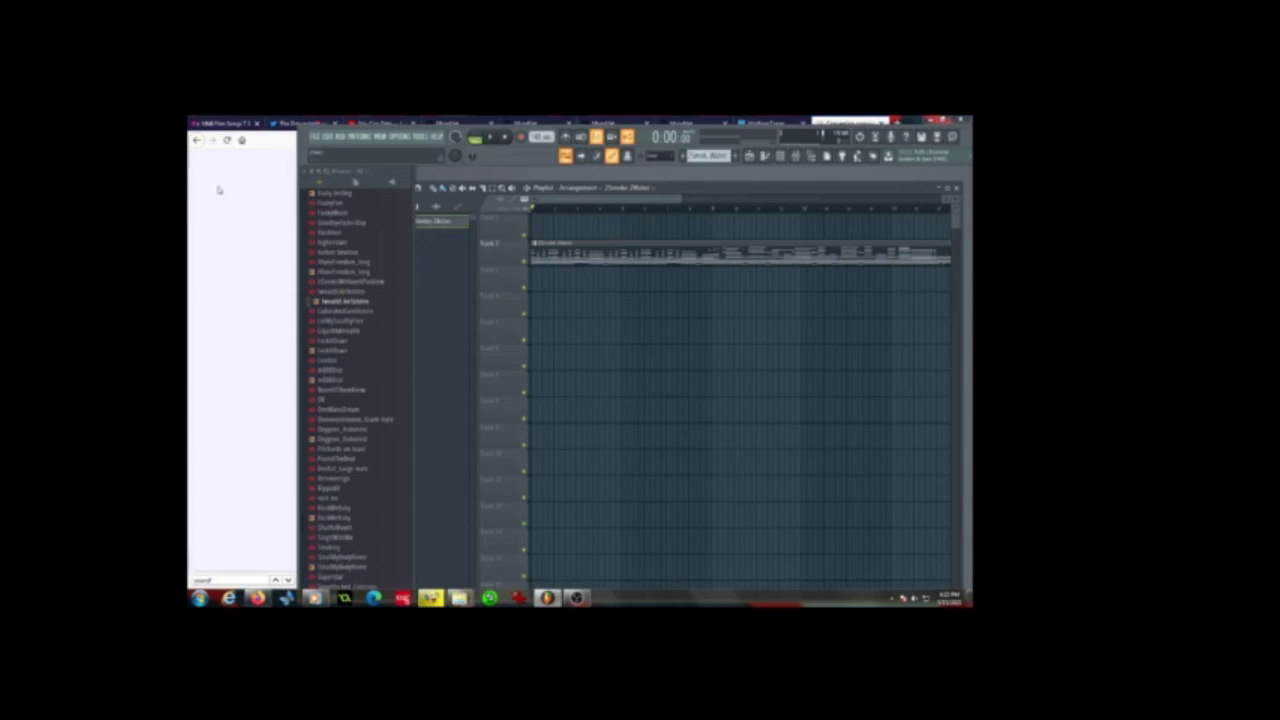
left_click(218, 189)
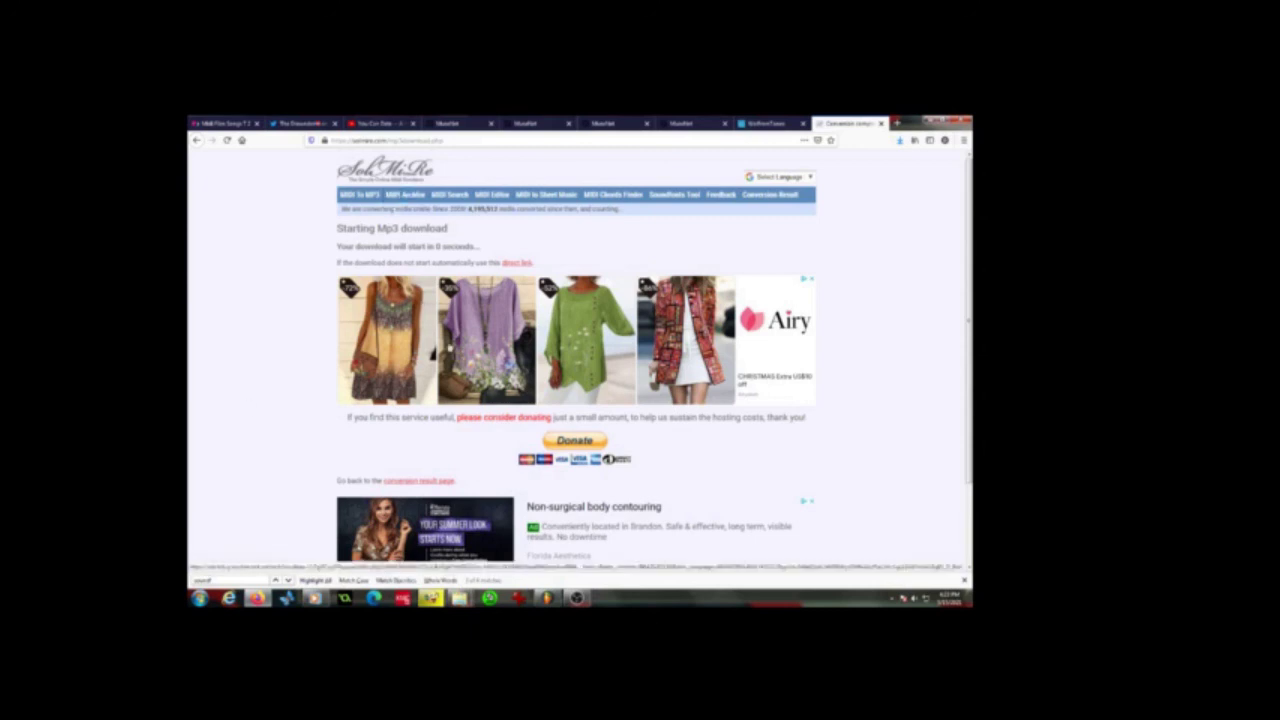
left_click(576, 598)
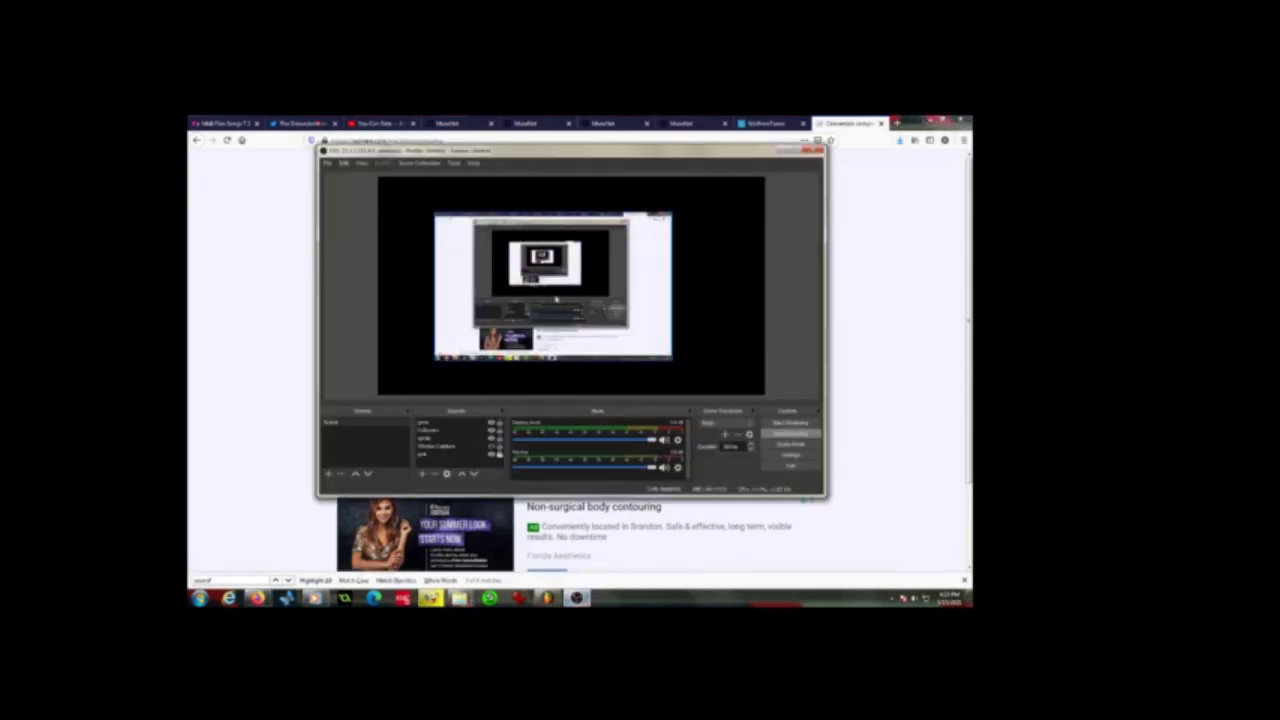